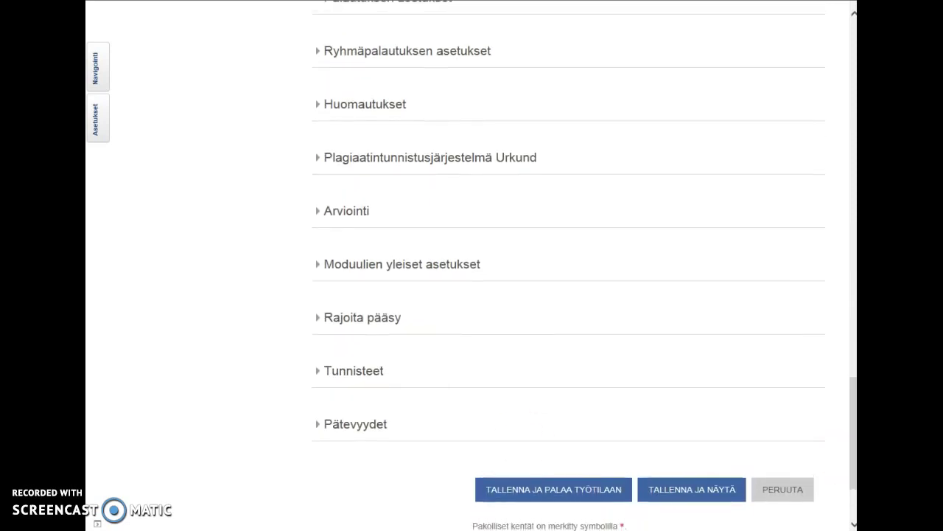
# Step: Expand the Arviointi section and set the grading method (Arviointimenetelmä) to Arviointimatriisi
pyautogui.click(317, 214)
pyautogui.click(318, 191)
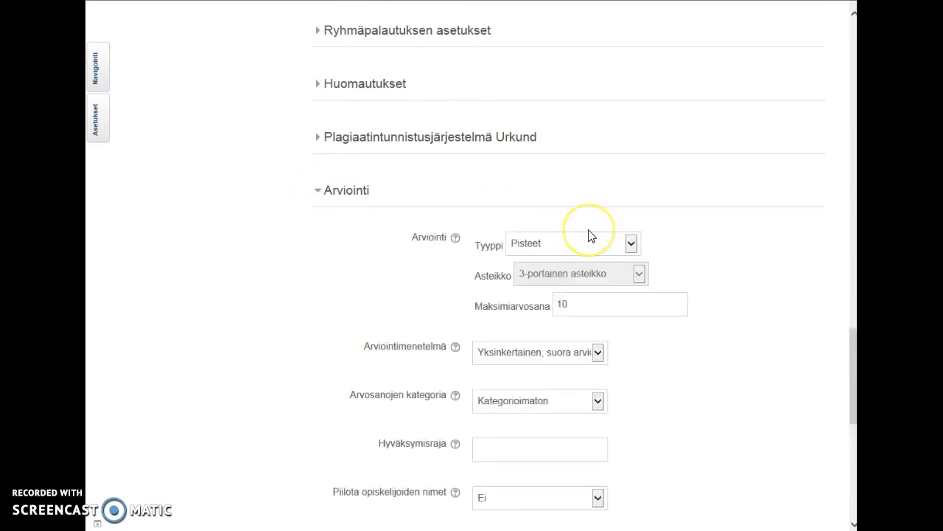
pyautogui.click(596, 353)
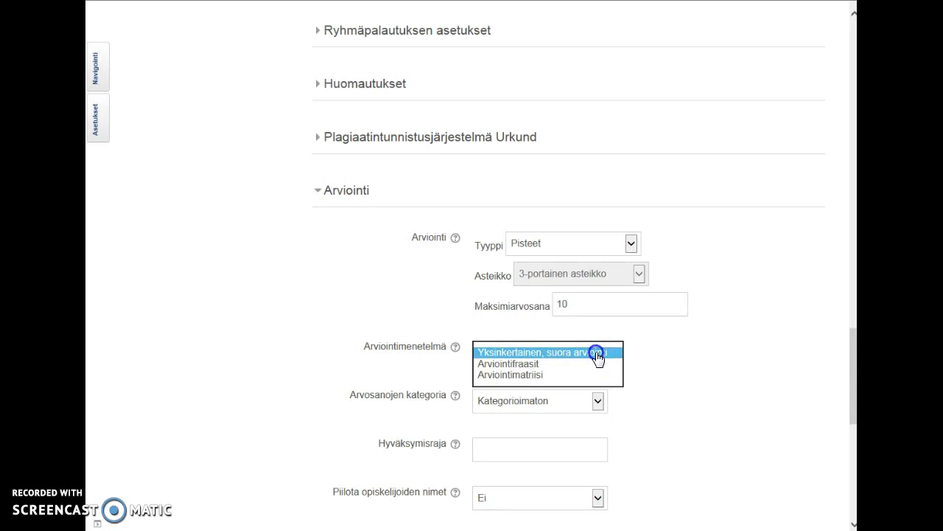
pyautogui.click(538, 376)
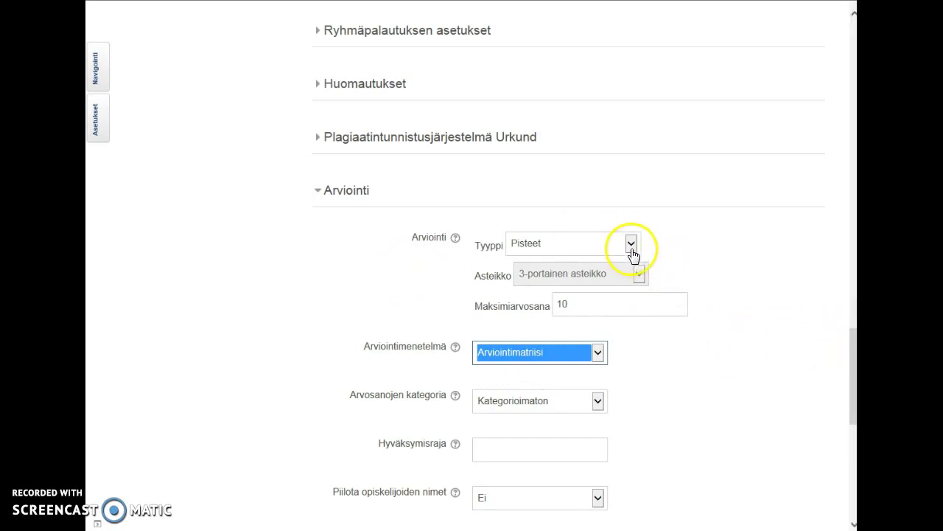
# Step: Set the assignment's grading type (Tyyppi) to Asteikko
pyautogui.doubleClick(560, 304)
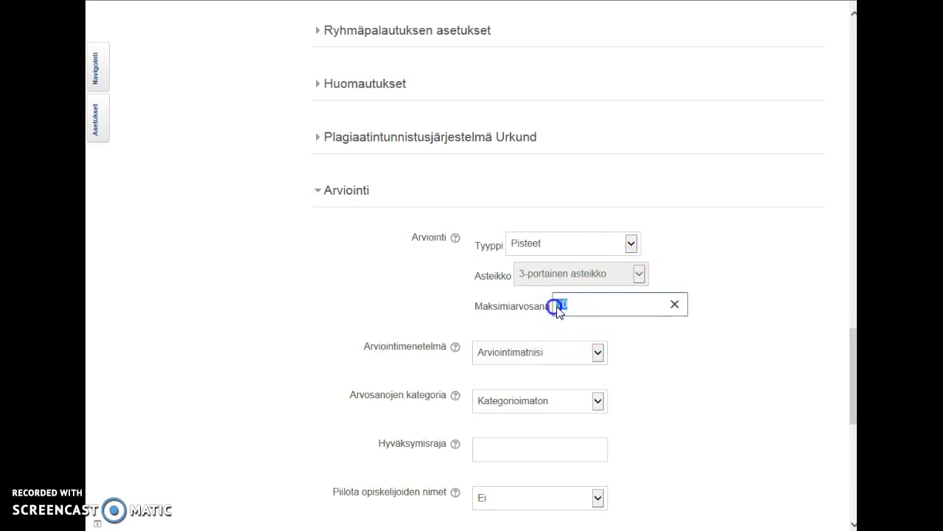
pyautogui.click(619, 255)
pyautogui.click(585, 229)
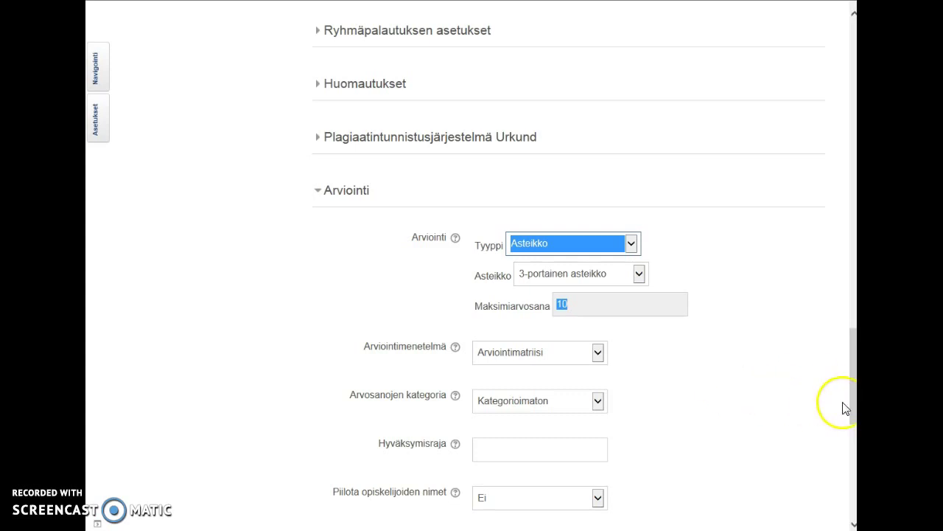
# Step: Expand the Moduulien yleiset asetukset section to look at its options
pyautogui.scroll(-1, 842, 400)
pyautogui.scroll(-3, 568, 295)
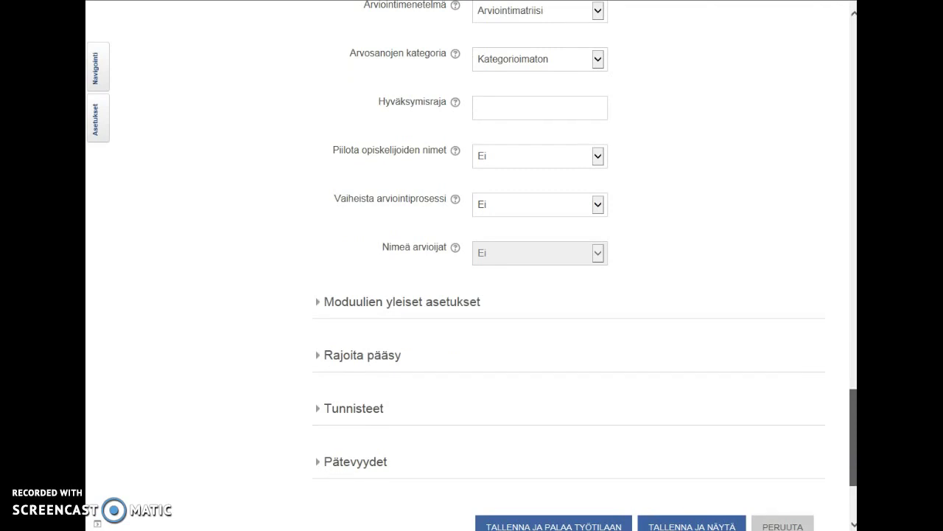
pyautogui.scroll(-1, 567, 295)
pyautogui.moveTo(853, 446)
pyautogui.mouseDown()
pyautogui.moveTo(853, 435)
pyautogui.moveTo(854, 451)
pyautogui.mouseUp()
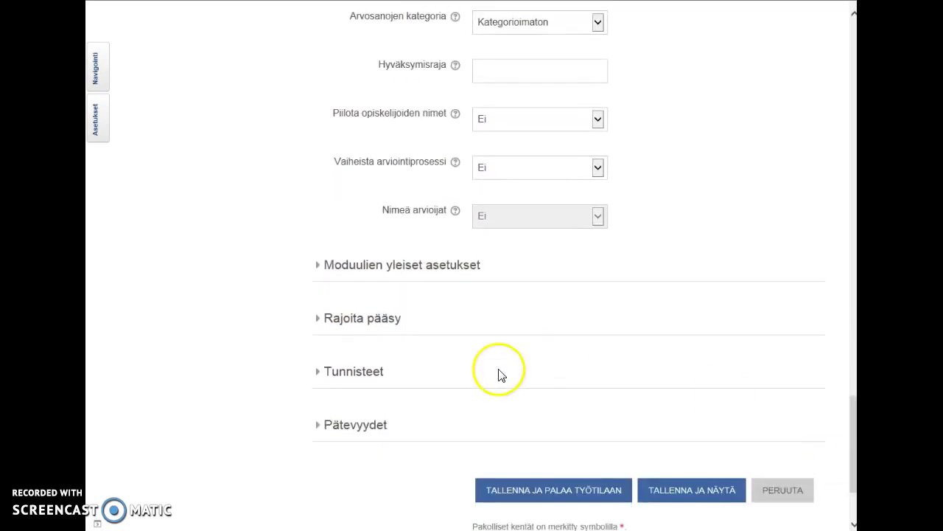
pyautogui.click(319, 265)
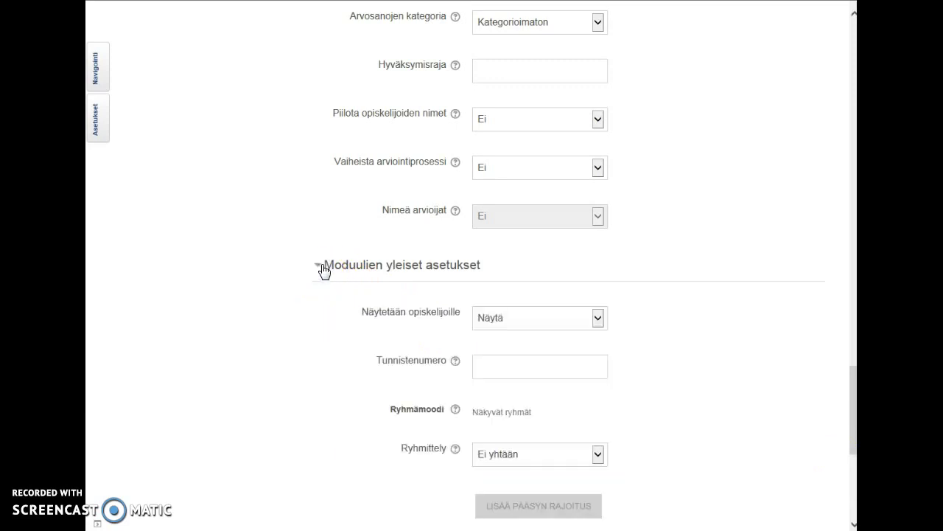
# Step: Turn on the phased grading process by setting Vaiheista arviointiprosessi to Kyllä in the Arviointi section
pyautogui.moveTo(852, 381); pyautogui.dragTo(853, 342)
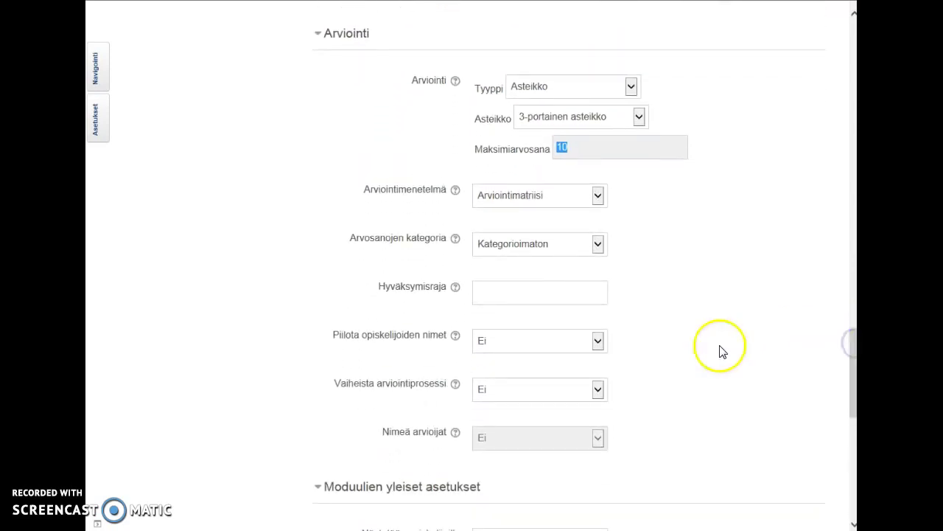
pyautogui.click(596, 391)
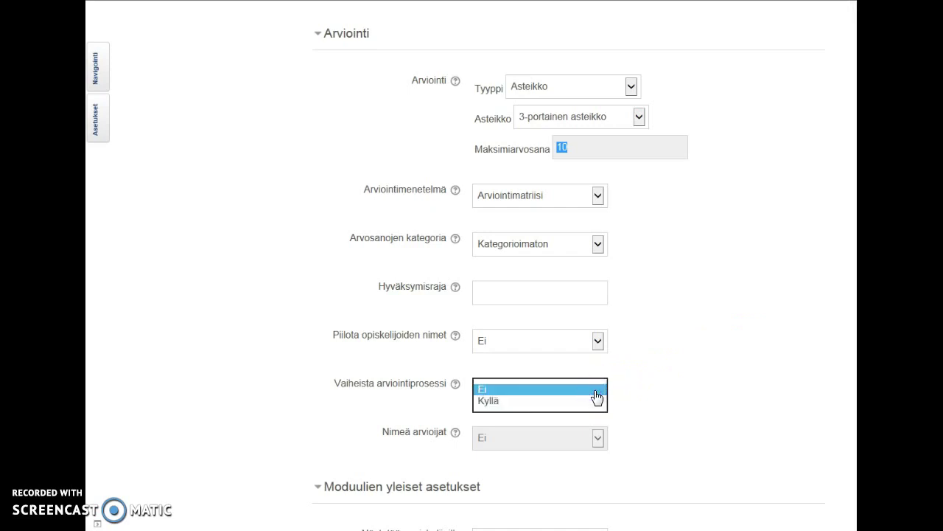
pyautogui.click(542, 403)
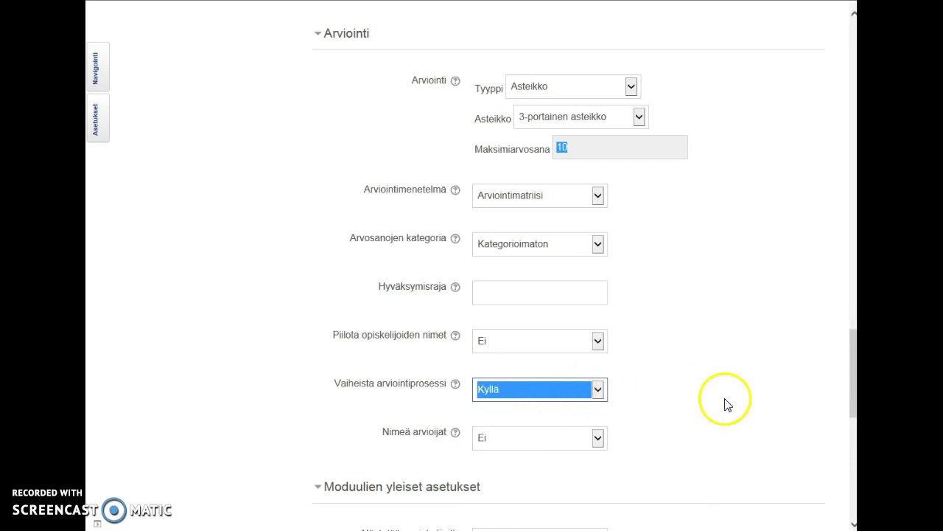
# Step: Save the assignment settings and return to the workspace, and open the Kokeilu assignment under ICT materials
pyautogui.moveTo(853, 377); pyautogui.dragTo(847, 482)
pyautogui.click(684, 356)
pyautogui.click(558, 362)
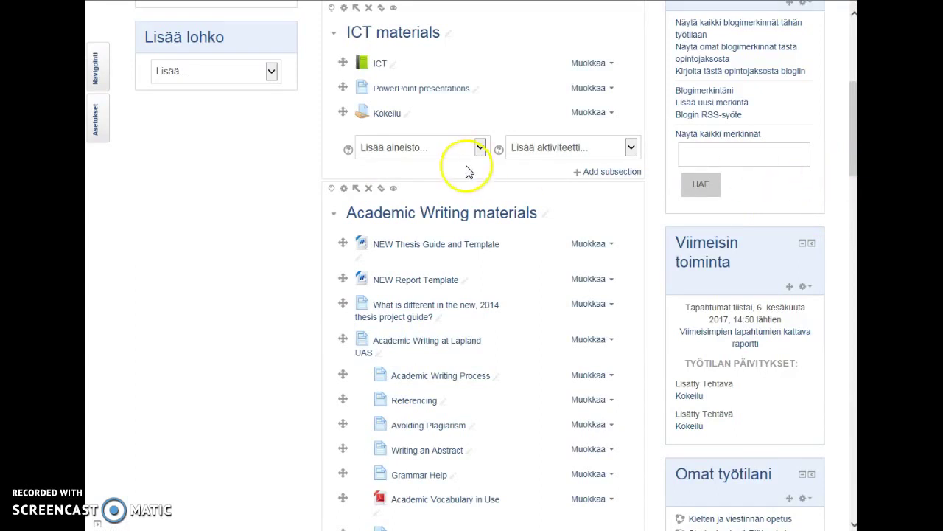
pyautogui.click(385, 115)
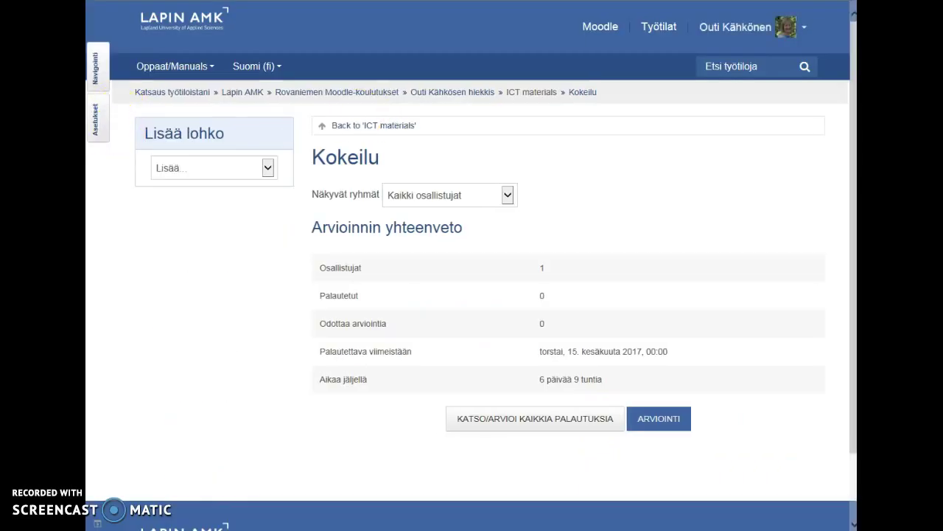
# Step: Open the advanced grading page (Edistynyt arviointi) of the Kokeilu assignment
pyautogui.click(98, 126)
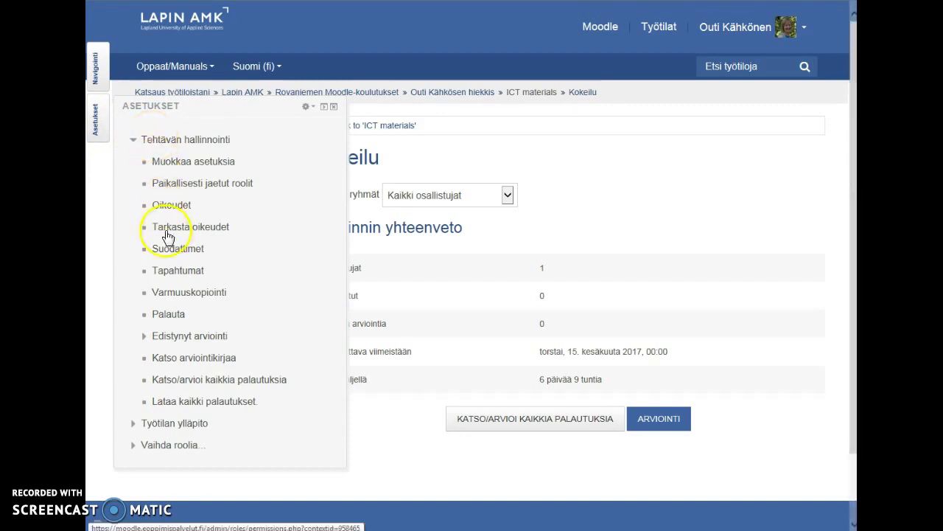
pyautogui.click(186, 337)
pyautogui.click(220, 361)
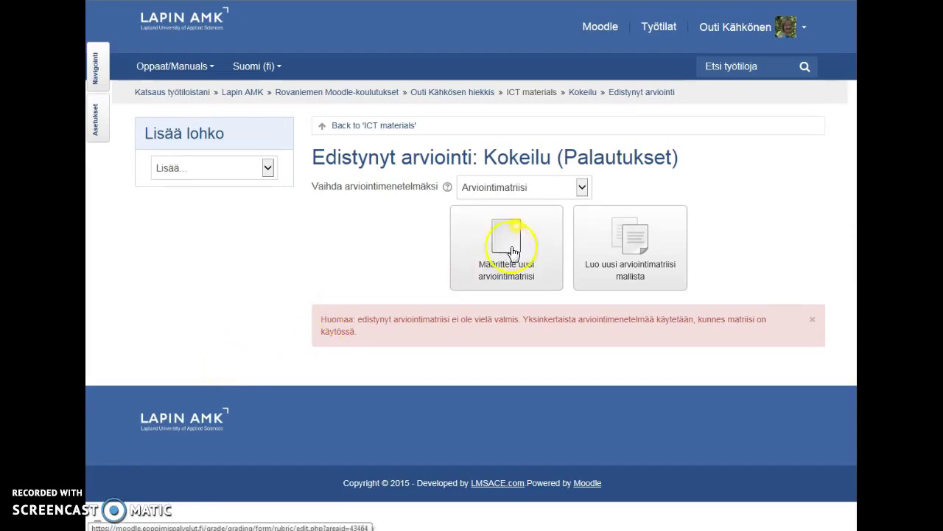
# Step: Search the rubric templates with own rubrics included, look at the found rubrics, and go back to the advanced grading page
pyautogui.click(641, 251)
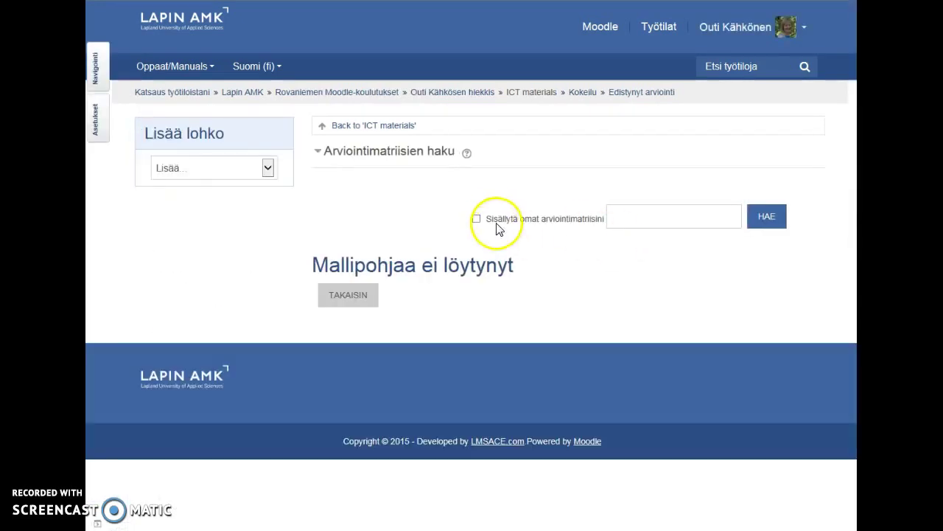
pyautogui.click(476, 219)
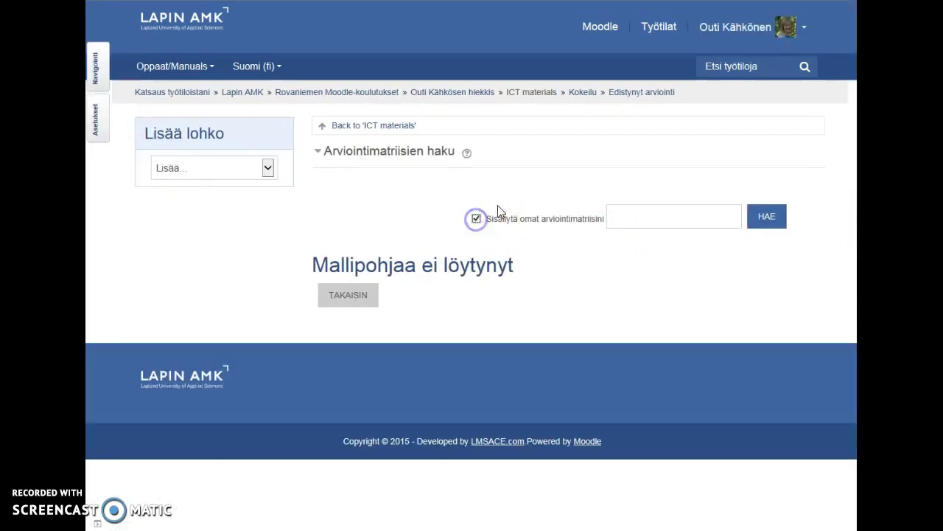
pyautogui.click(768, 218)
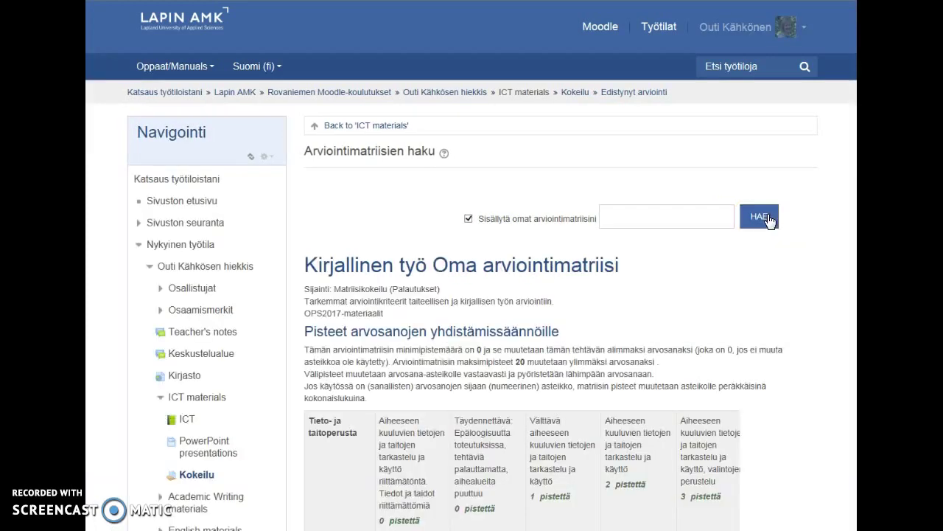
pyautogui.moveTo(854, 46)
pyautogui.mouseDown()
pyautogui.moveTo(854, 100)
pyautogui.moveTo(853, 62)
pyautogui.mouseUp()
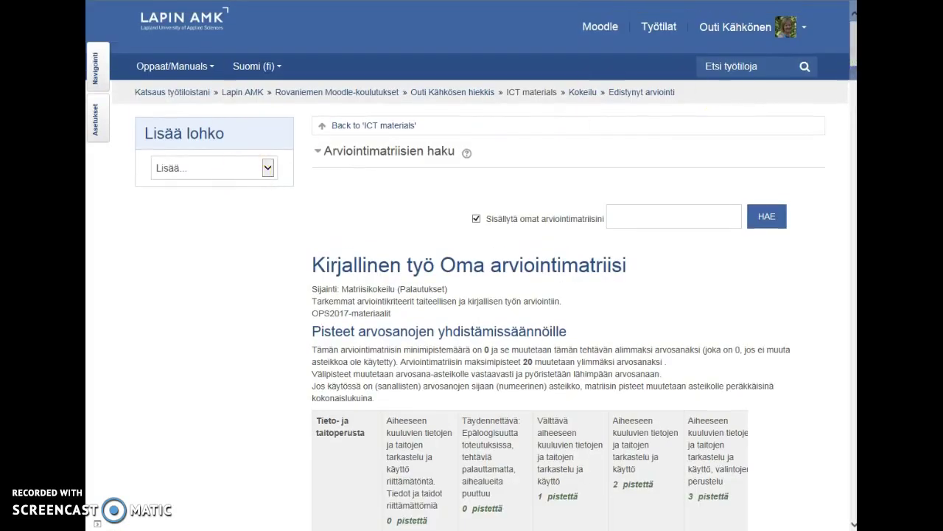
pyautogui.hotkey('alt', 'Left')
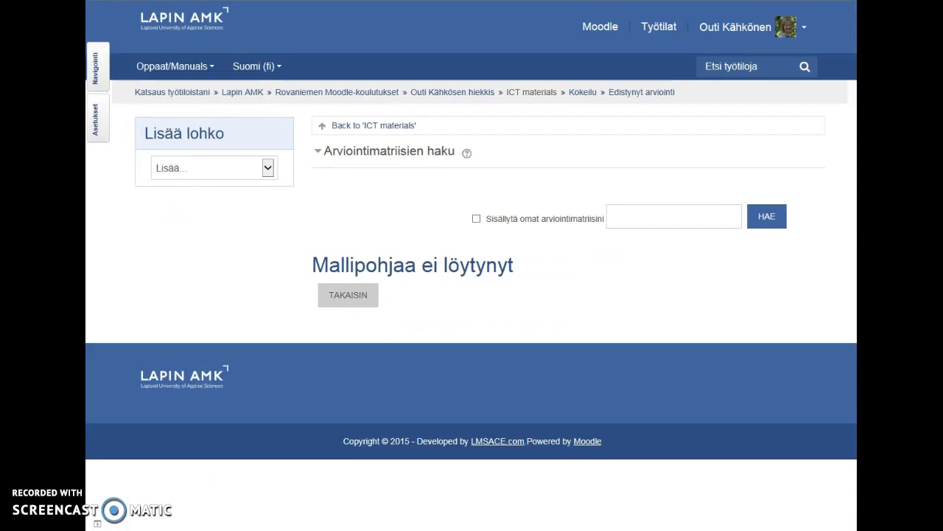
pyautogui.hotkey('alt', 'Left')
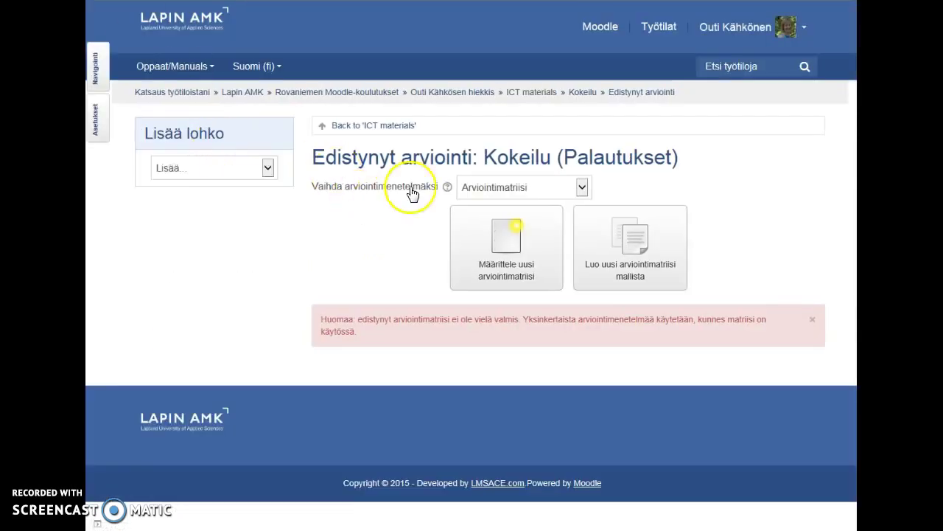
# Step: Start defining a new rubric from scratch and name it LOVO-kokeilu
pyautogui.click(513, 245)
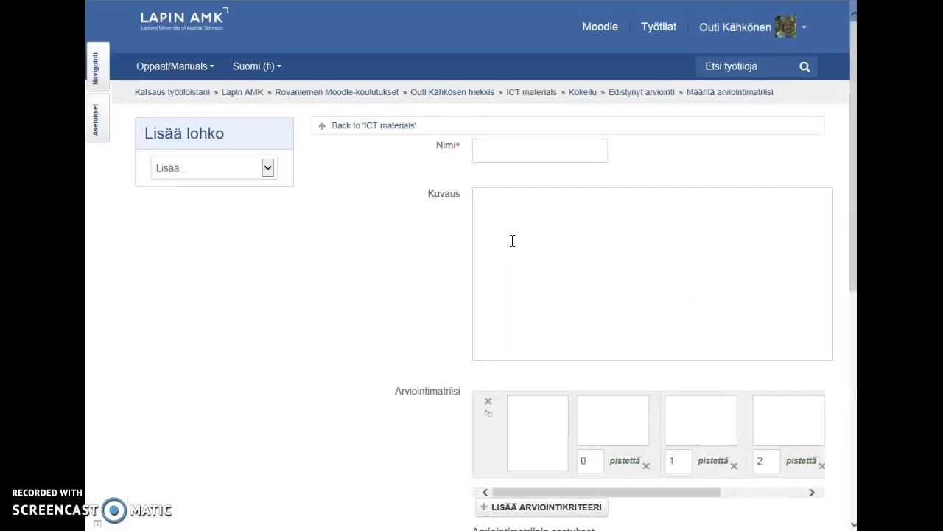
pyautogui.click(541, 146)
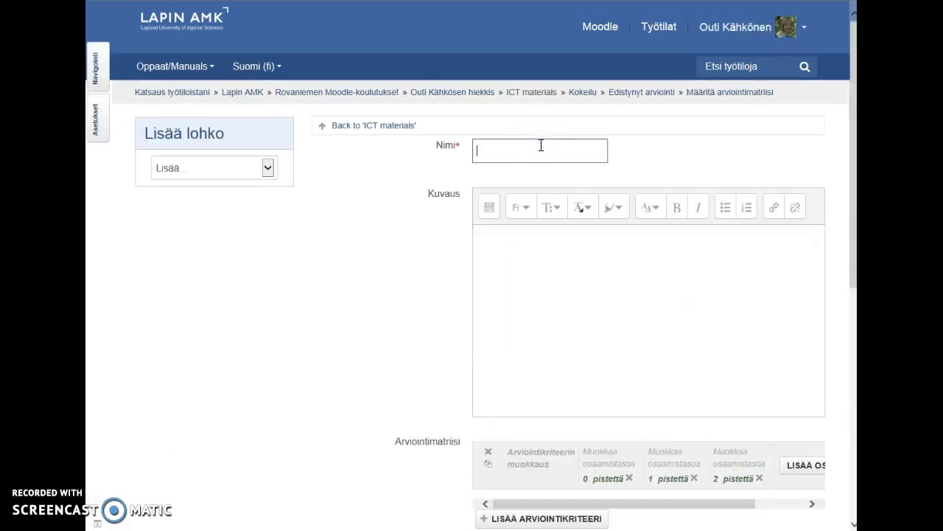
pyautogui.write('LOVO-kokeilu')
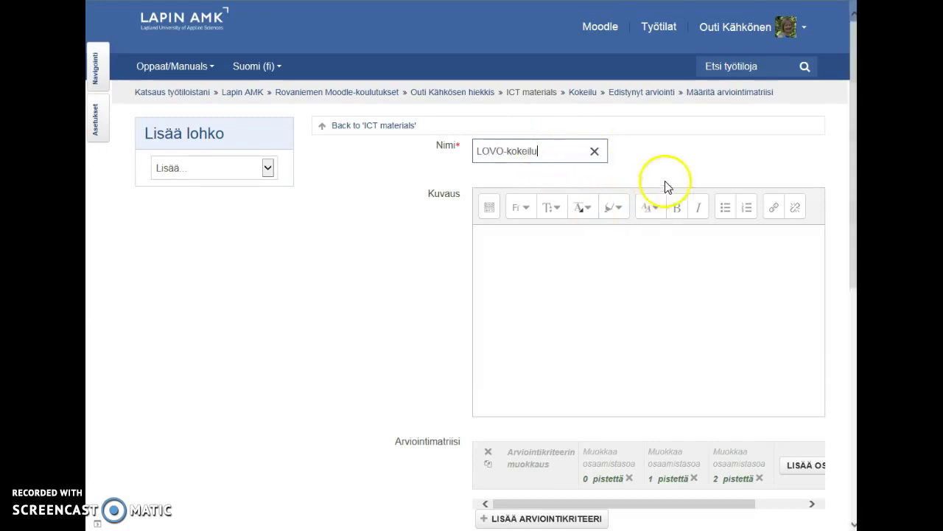
# Step: Look over the rubric settings and add another level (osaamistaso) to the first criterion
pyautogui.moveTo(853, 166); pyautogui.dragTo(848, 350)
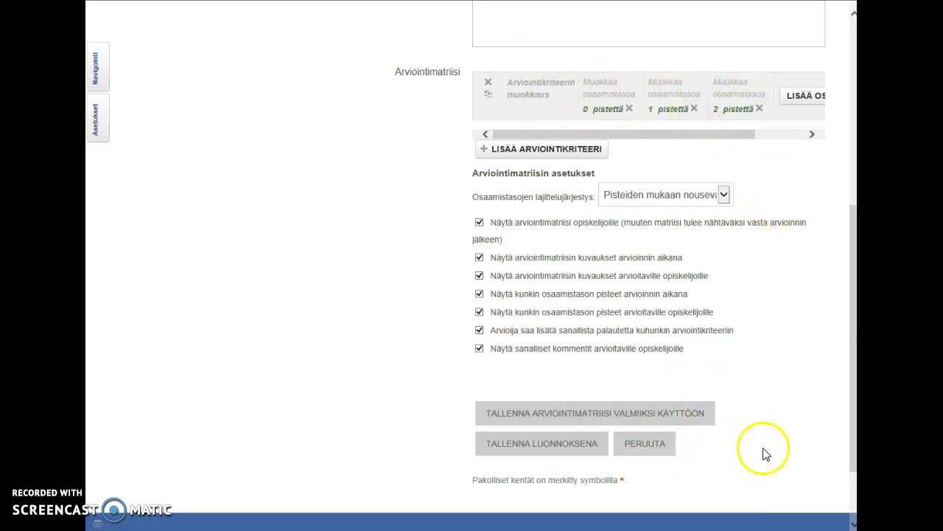
pyautogui.moveTo(853, 396); pyautogui.dragTo(853, 354)
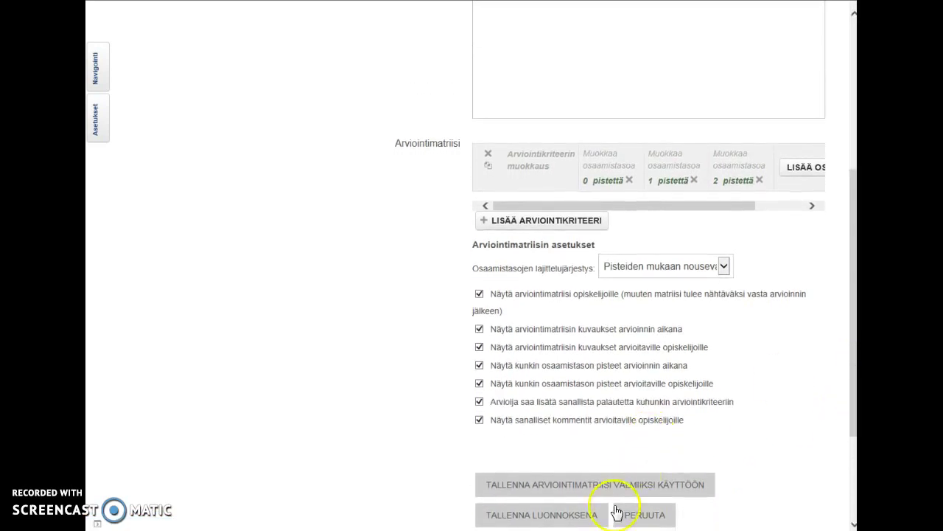
pyautogui.click(809, 168)
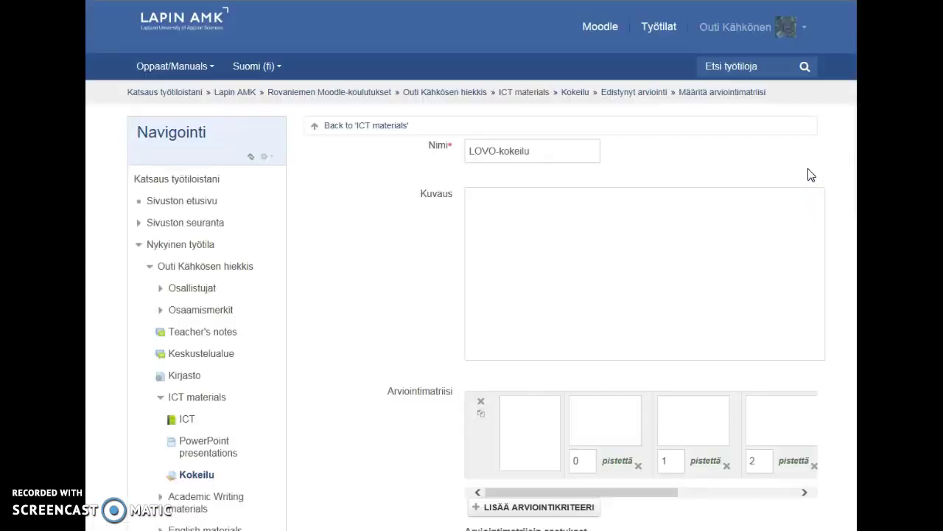
# Step: Copy "Participation and commitment to the team work process" from the assessment table document into the rubric's first criterion
pyautogui.moveTo(853, 147); pyautogui.dragTo(846, 290)
pyautogui.click(554, 201)
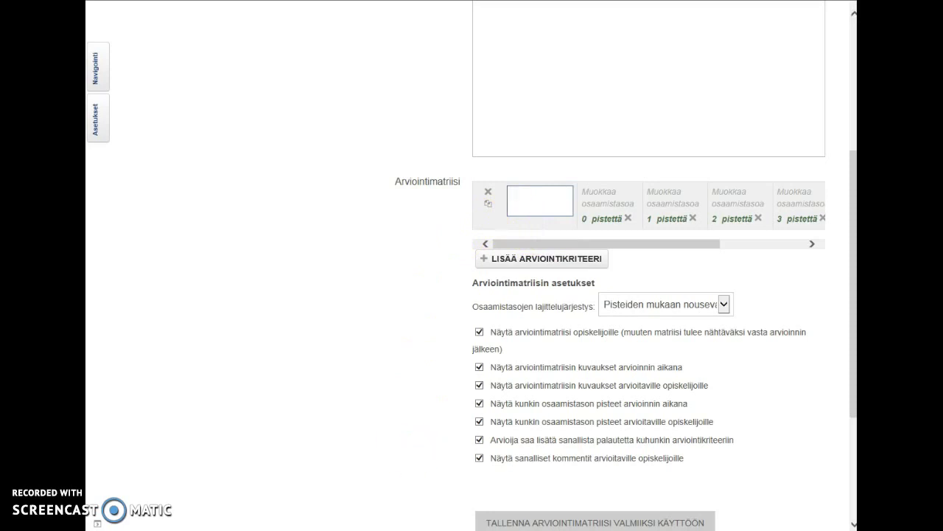
pyautogui.hotkey('alt', 'Tab')
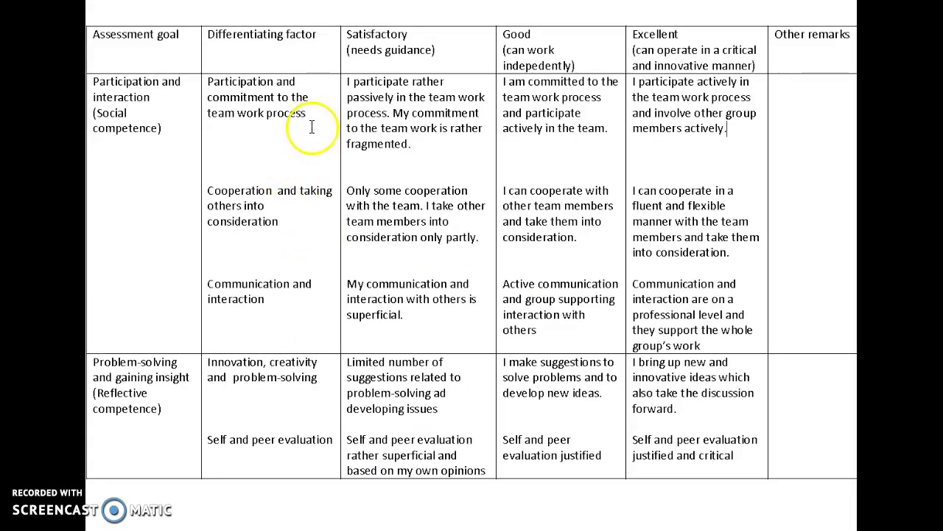
pyautogui.moveTo(310, 120); pyautogui.dragTo(212, 85)
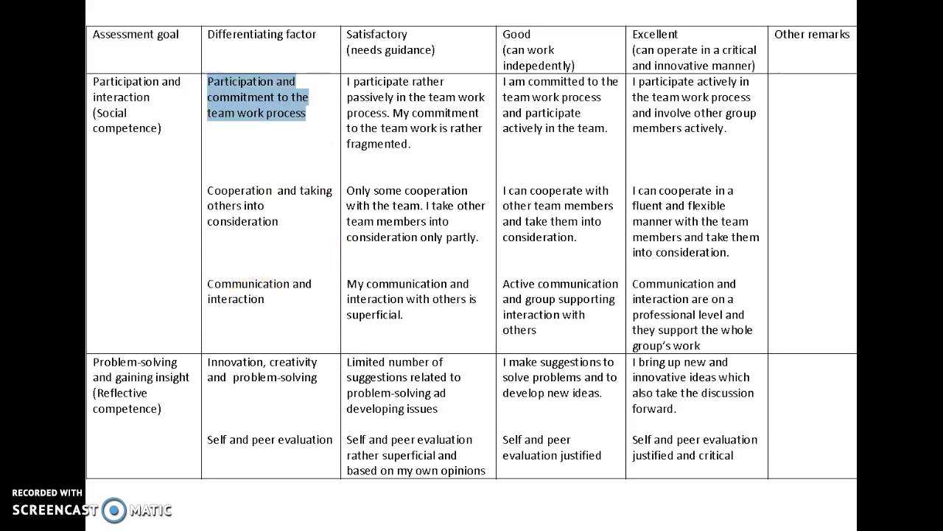
pyautogui.hotkey('alt', 'Tab')
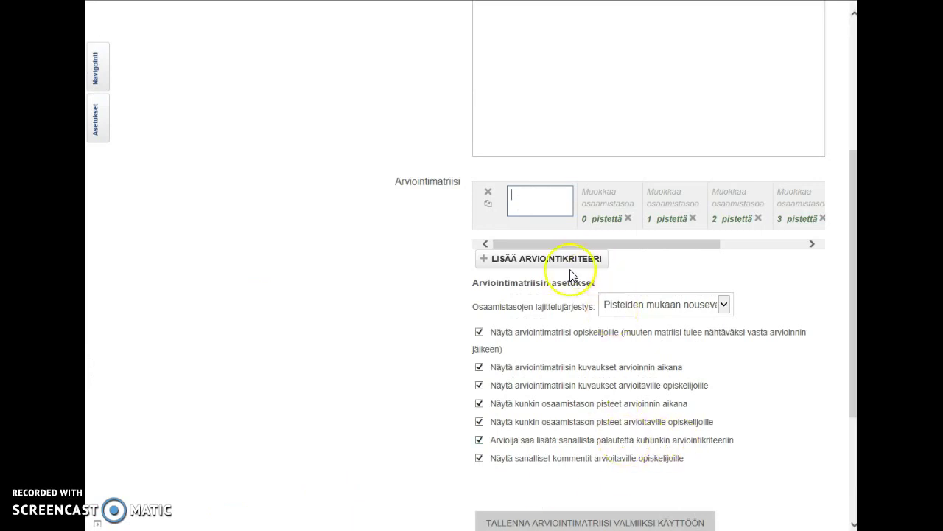
pyautogui.click(543, 193)
pyautogui.hotkey('ctrl', 'v')
# Step: Describe the first criterion's 0-point level as None
pyautogui.click(606, 202)
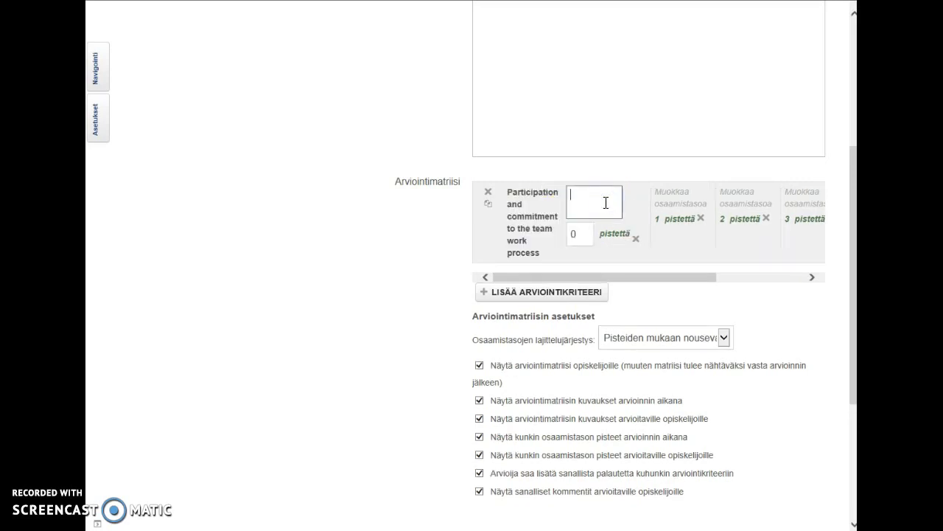
pyautogui.click(586, 235)
pyautogui.click(589, 203)
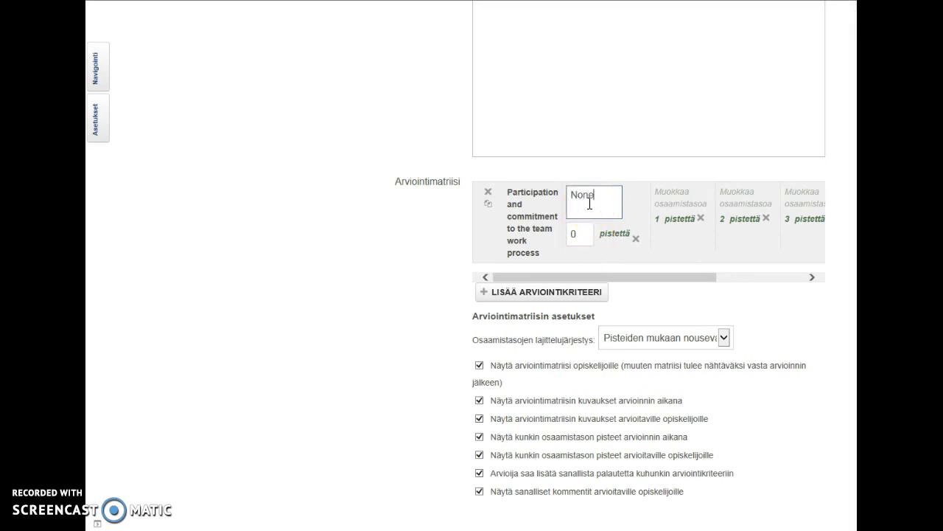
pyautogui.click(661, 203)
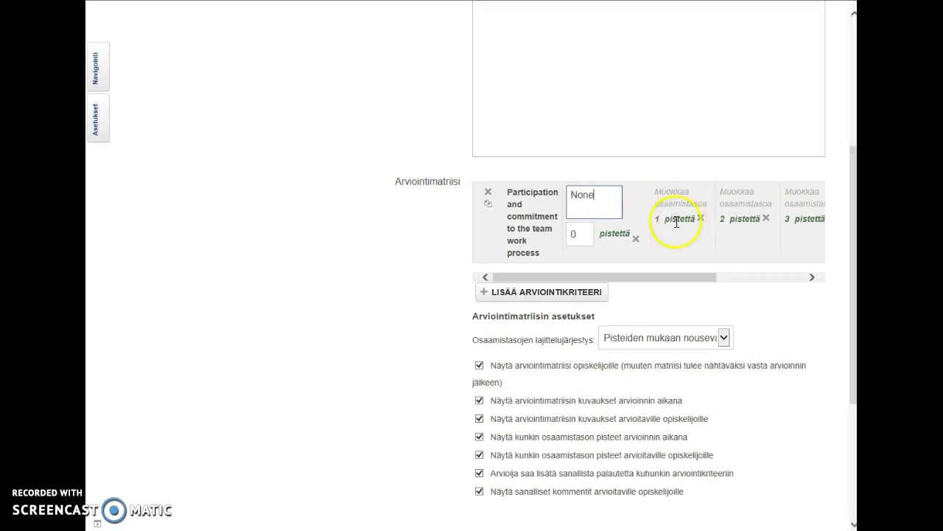
# Step: Copy the Satisfactory text "I participate rather passively in the team work process..." from the assessment table into the first criterion's 1-point level
pyautogui.click(677, 201)
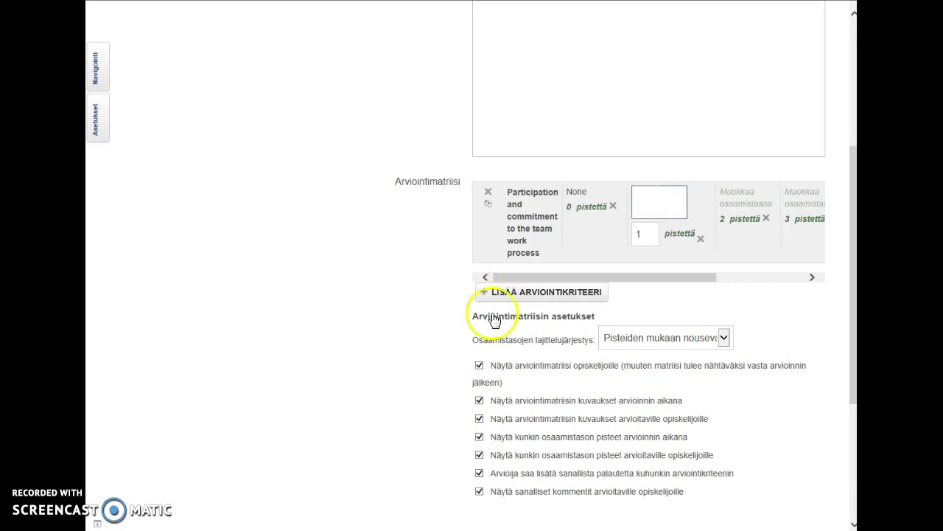
pyautogui.click(274, 530)
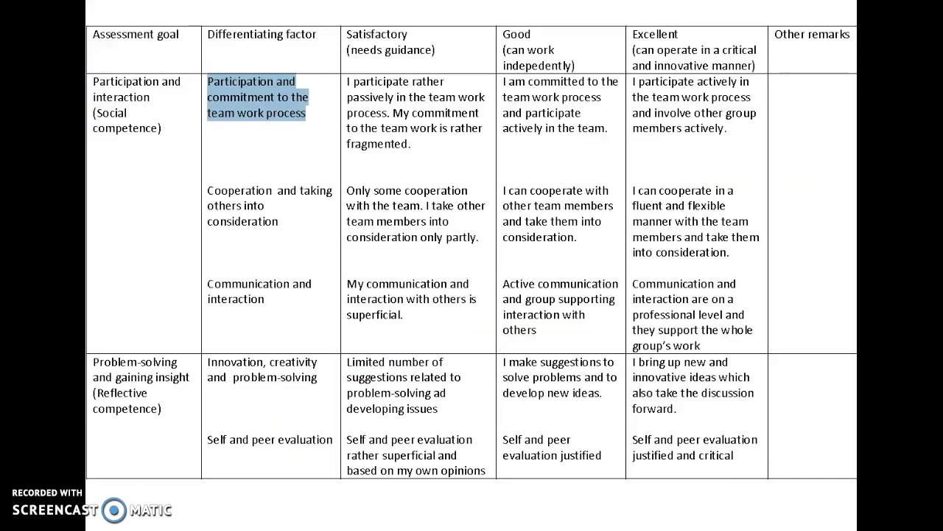
pyautogui.moveTo(410, 153); pyautogui.dragTo(362, 76)
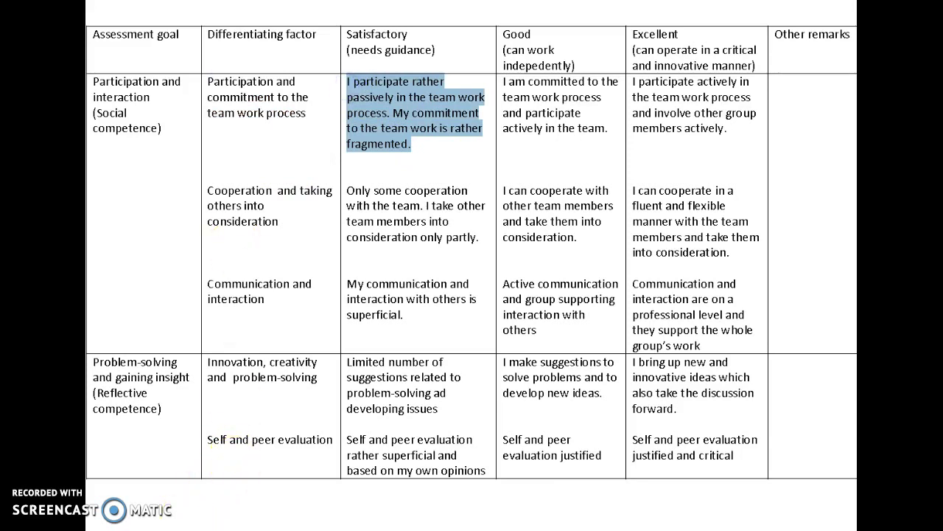
pyautogui.click(275, 529)
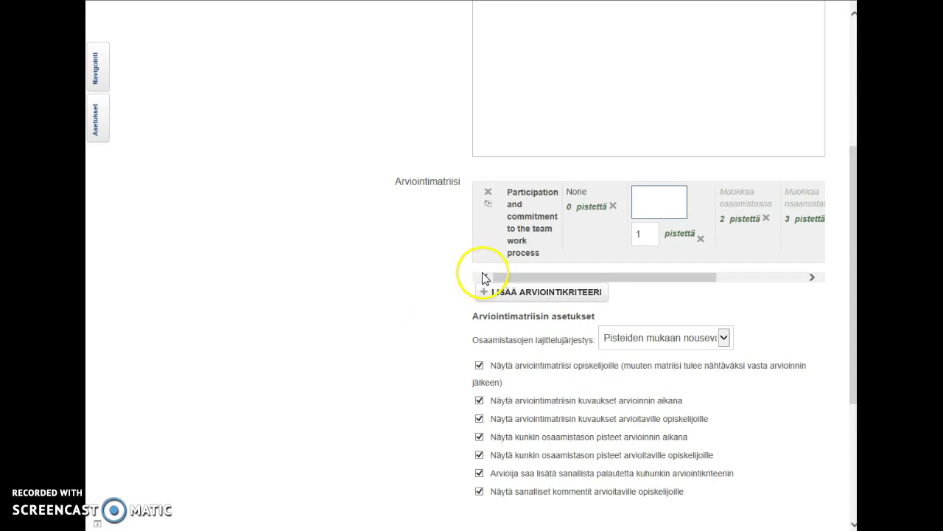
pyautogui.hotkey('ctrl', 'v')
# Step: Set the first criterion's third level to 3 points and fill it with the table's Good text "I am committed to the team work process..."
pyautogui.click(726, 199)
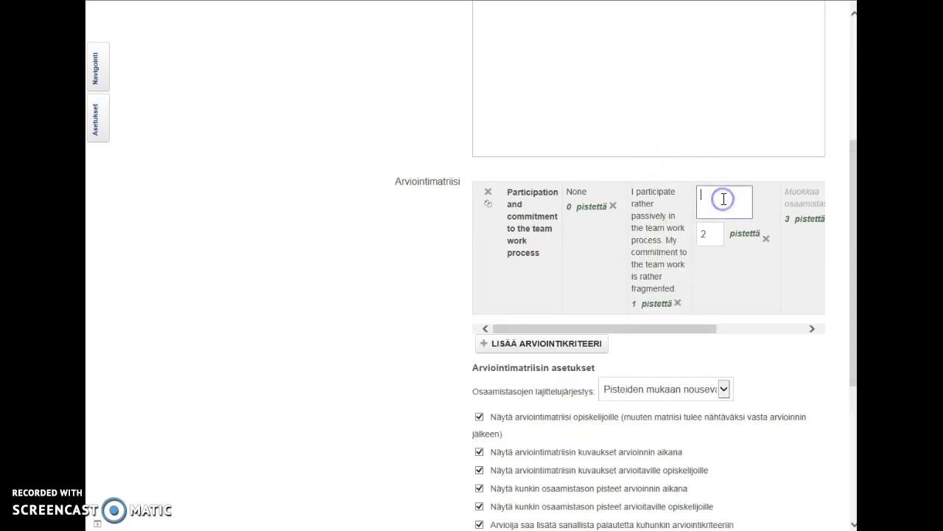
pyautogui.doubleClick(703, 234)
pyautogui.write('3')
pyautogui.click(707, 202)
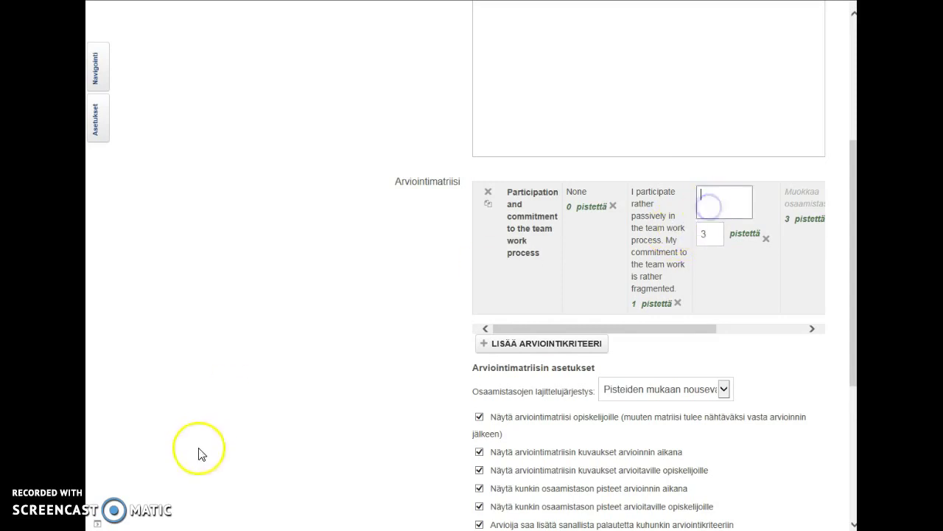
pyautogui.hotkey('alt', 'Tab')
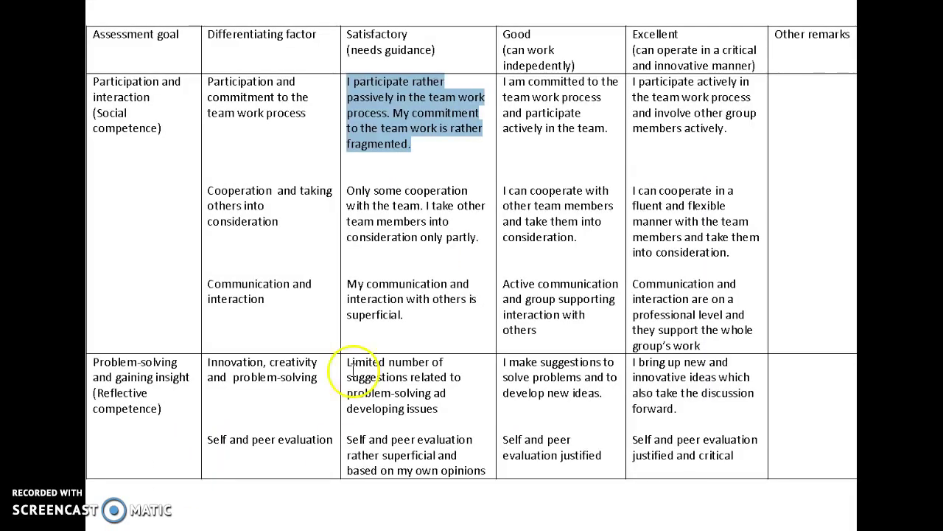
pyautogui.moveTo(609, 129); pyautogui.dragTo(508, 82)
pyautogui.hotkey('ctrl', 'c')
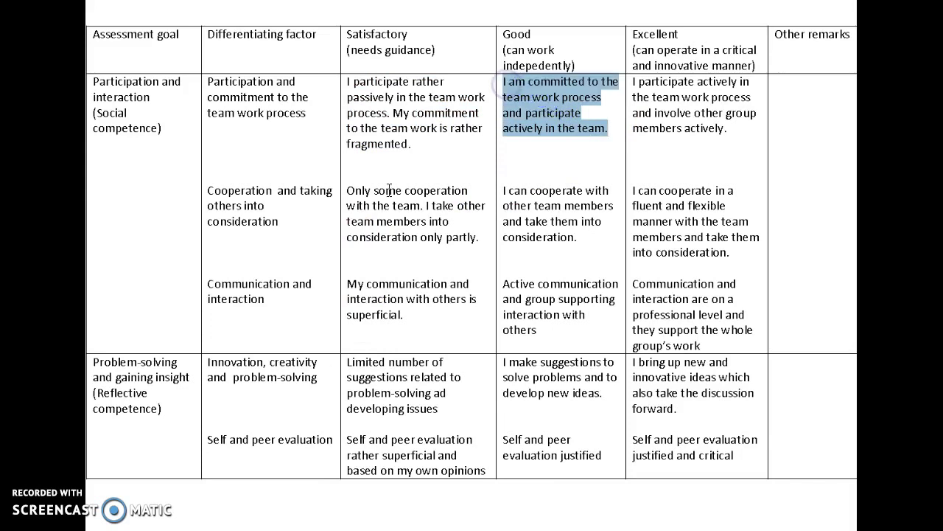
pyautogui.hotkey('alt', 'Tab')
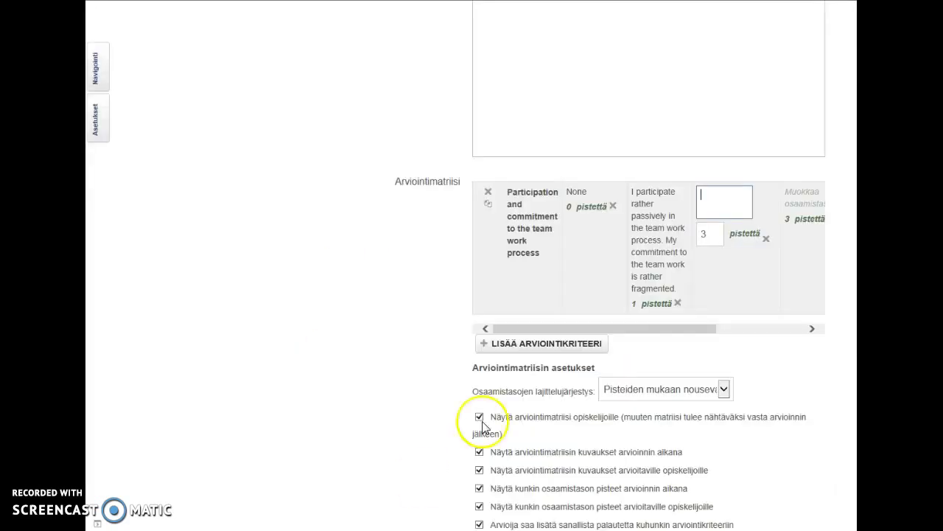
pyautogui.hotkey('ctrl', 'v')
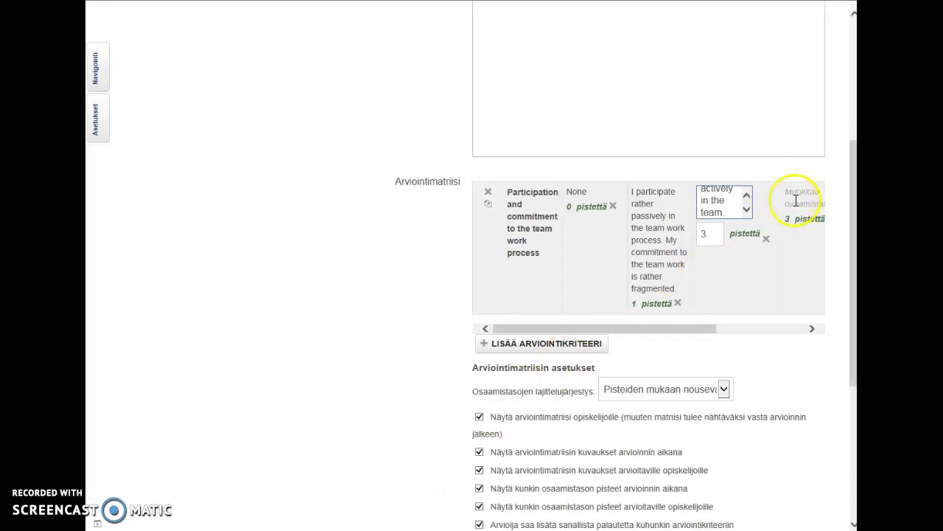
# Step: Set the first criterion's fourth level to 5 points and fill it with the table's Excellent text "I participate actively in the team work process..."
pyautogui.click(796, 201)
pyautogui.moveTo(782, 236); pyautogui.dragTo(744, 234)
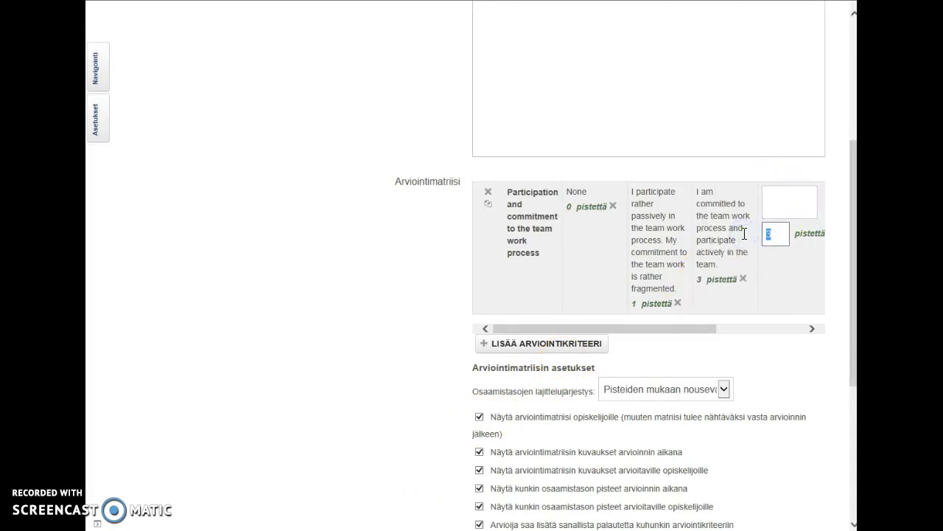
pyautogui.write('5')
pyautogui.click(781, 199)
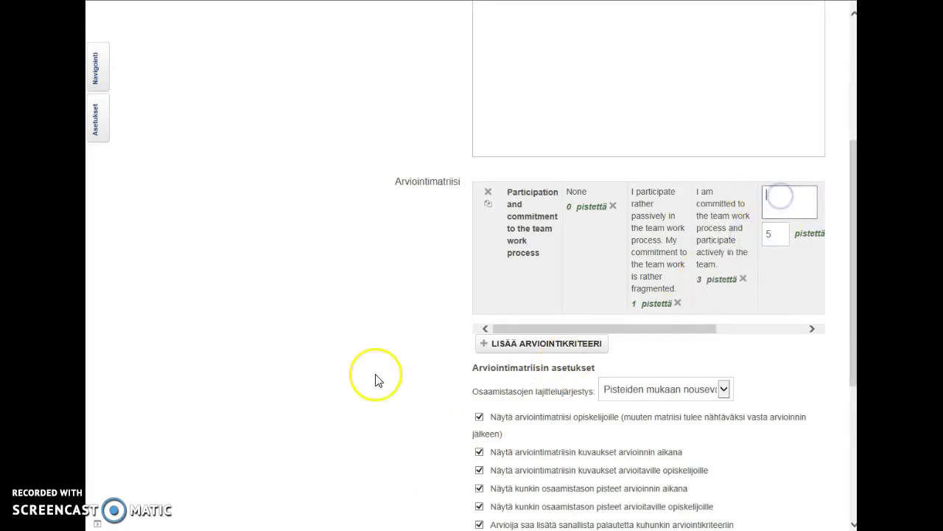
pyautogui.hotkey('alt', 'Tab')
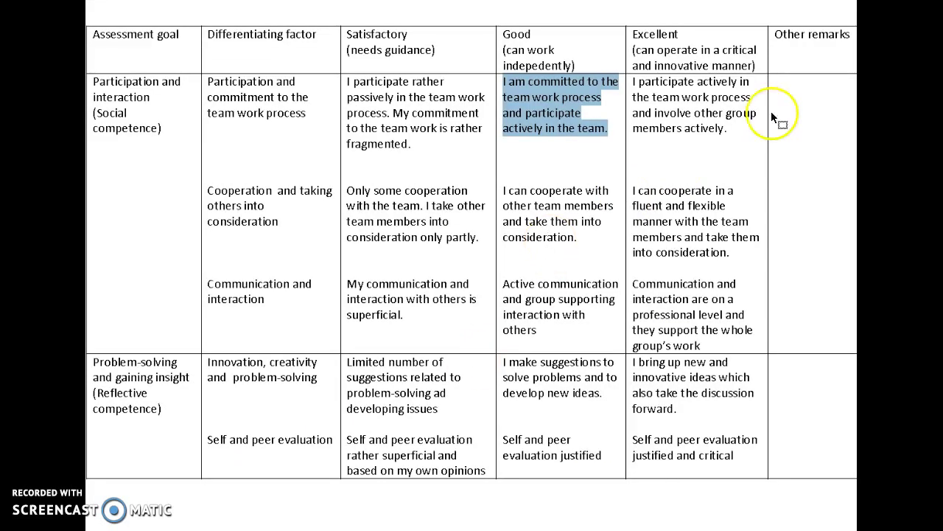
pyautogui.moveTo(741, 133); pyautogui.dragTo(637, 83)
pyautogui.hotkey('ctrl', 'c')
pyautogui.hotkey('alt', 'Tab')
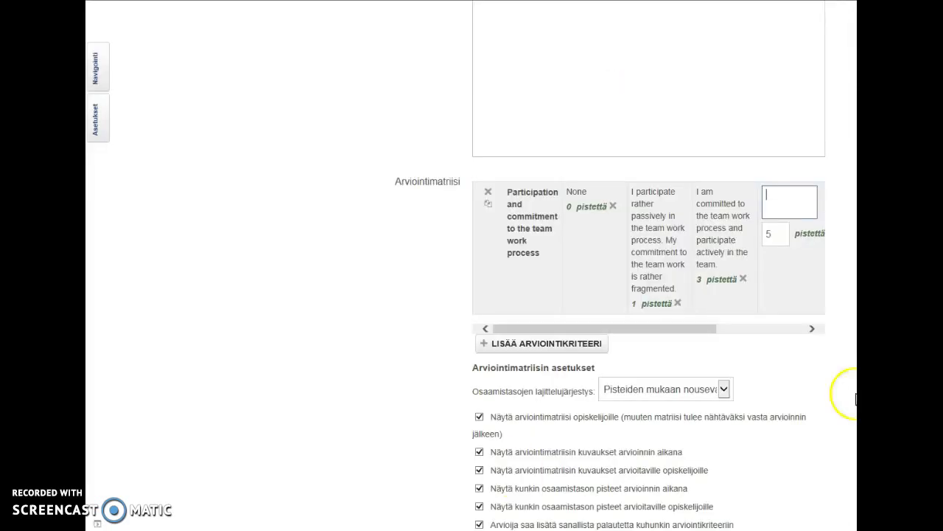
pyautogui.hotkey('ctrl', 'v')
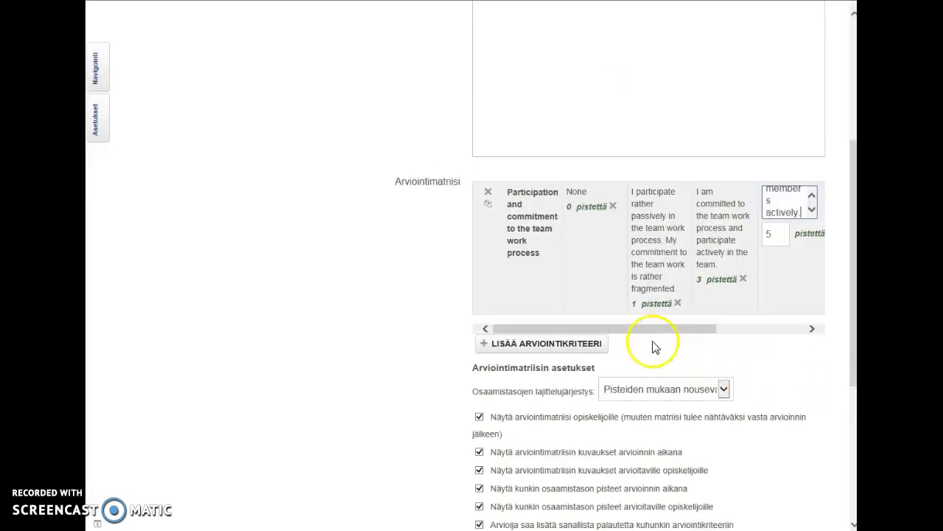
# Step: Try to add a further competence level to the first criterion
pyautogui.moveTo(654, 329); pyautogui.dragTo(771, 329)
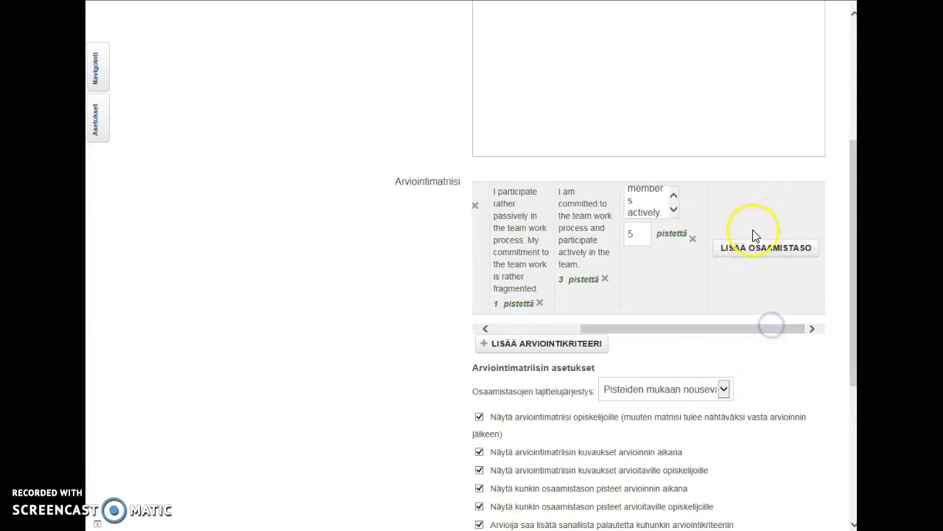
pyautogui.click(761, 253)
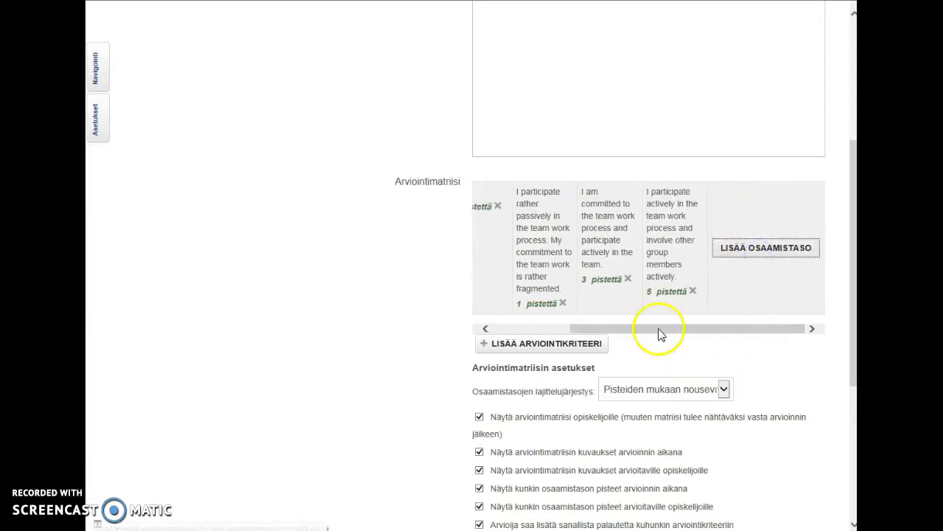
pyautogui.click(560, 322)
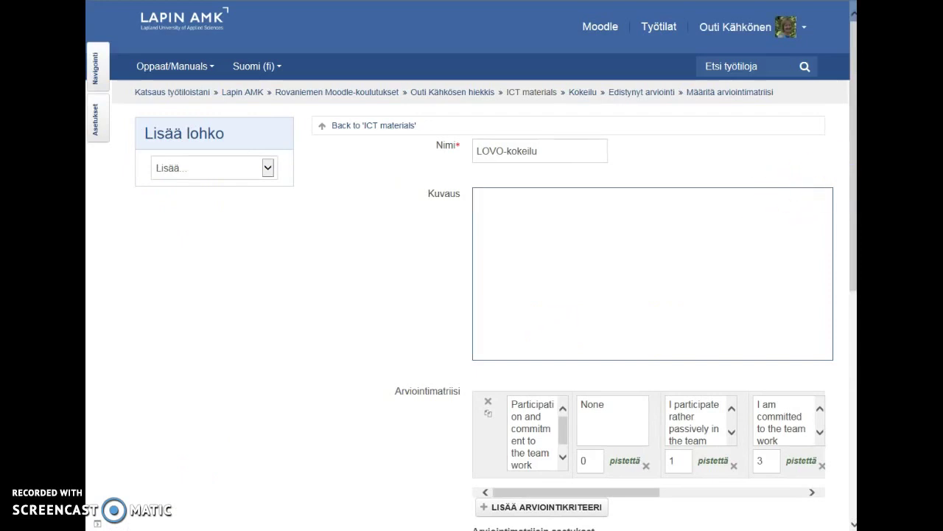
# Step: Add a second criterion, "Cooperation and taking others into consideration", and fill its levels using the assessment table
pyautogui.moveTo(851, 158); pyautogui.dragTo(838, 316)
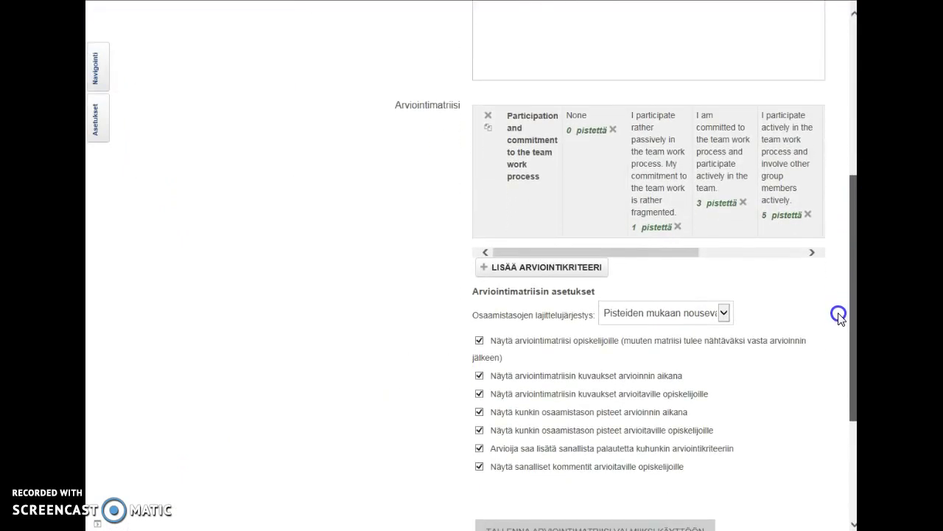
pyautogui.click(504, 269)
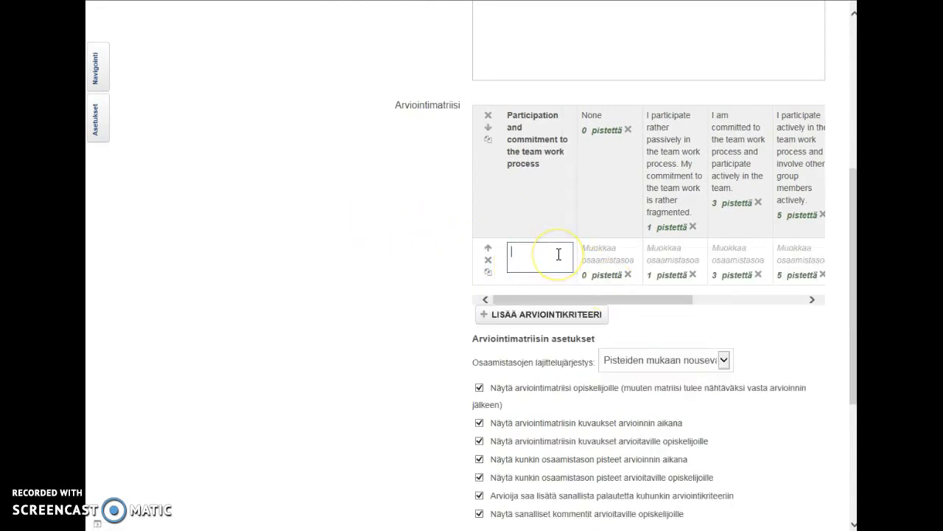
pyautogui.click(517, 255)
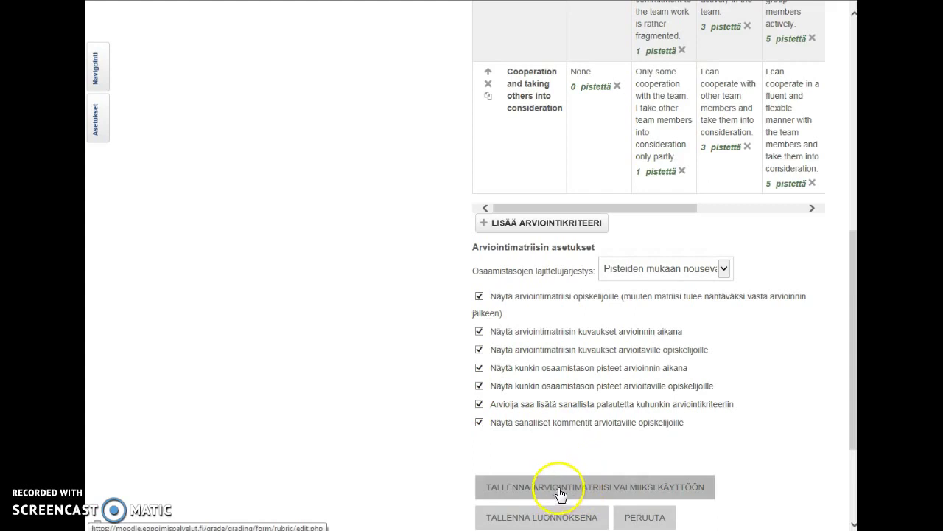
# Step: Give the rubric a placeholder description beginning with "asdfasdfas" and save the rubric as ready for use
pyautogui.click(576, 496)
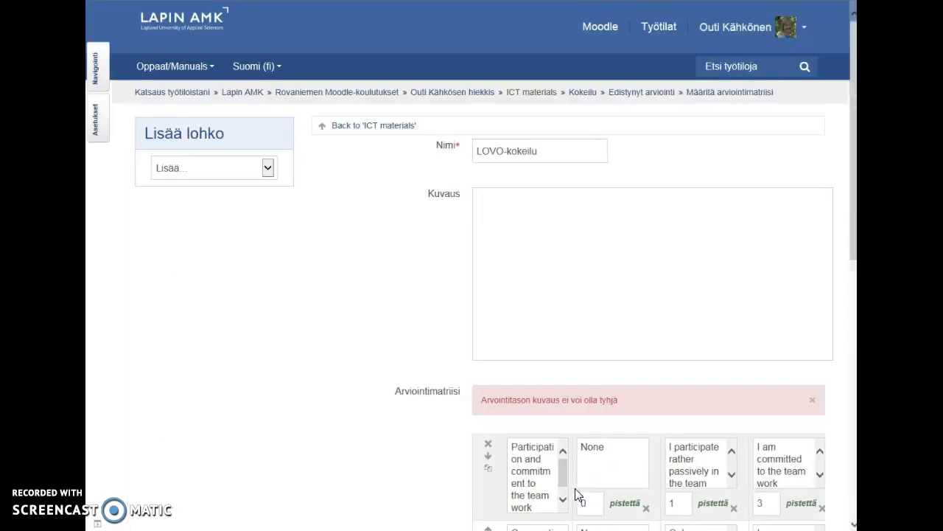
pyautogui.click(695, 281)
pyautogui.write('asdfasdfas')
pyautogui.moveTo(851, 77); pyautogui.dragTo(830, 343)
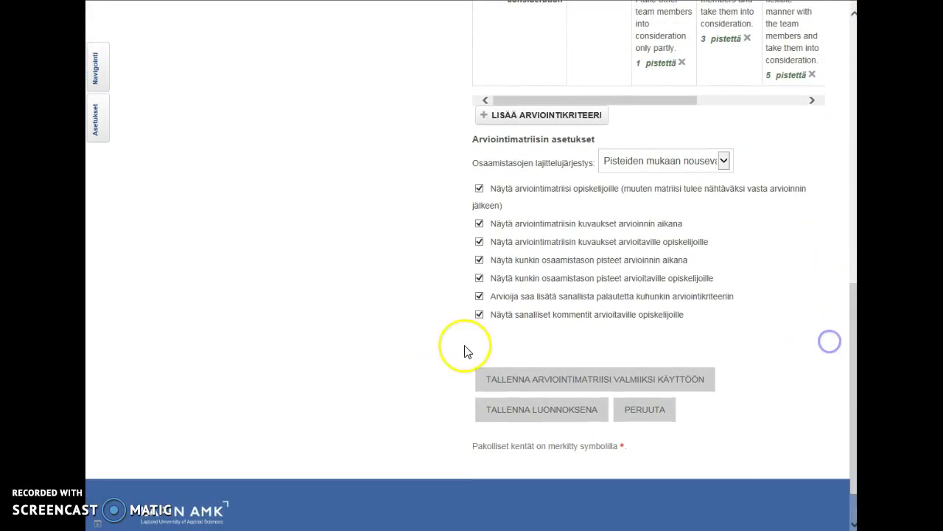
pyautogui.click(542, 385)
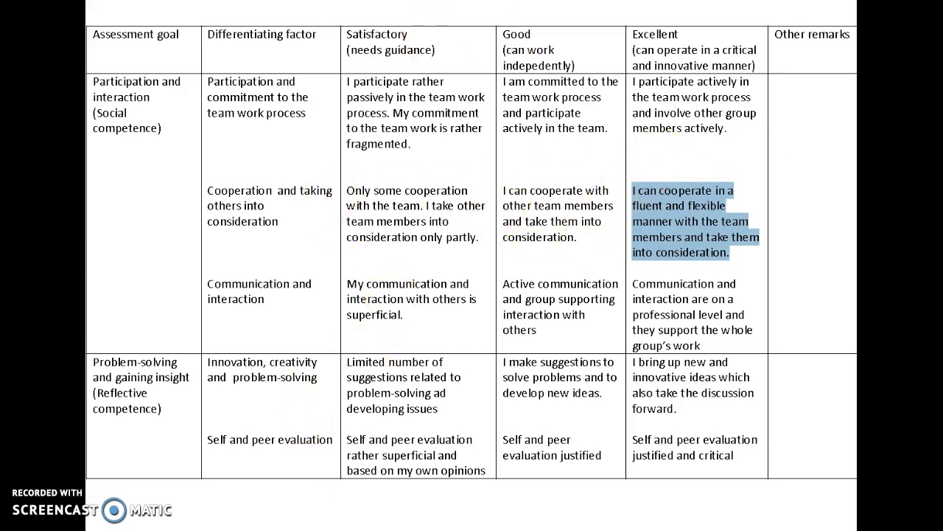
# Step: In the assessment table, highlight in yellow the Excellent participation, Good cooperation, Satisfactory communication, Good innovation and Good self and peer evaluation descriptions
pyautogui.click(611, 101)
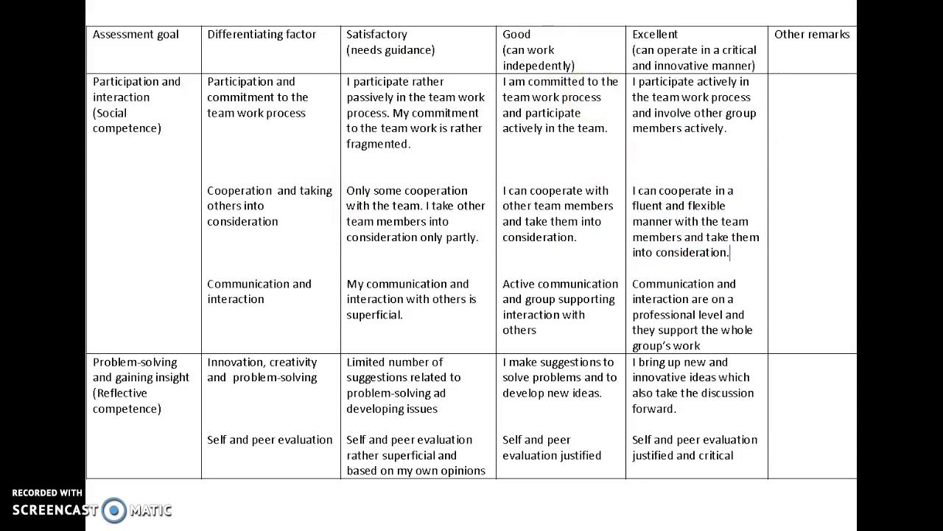
pyautogui.moveTo(741, 135); pyautogui.dragTo(634, 96)
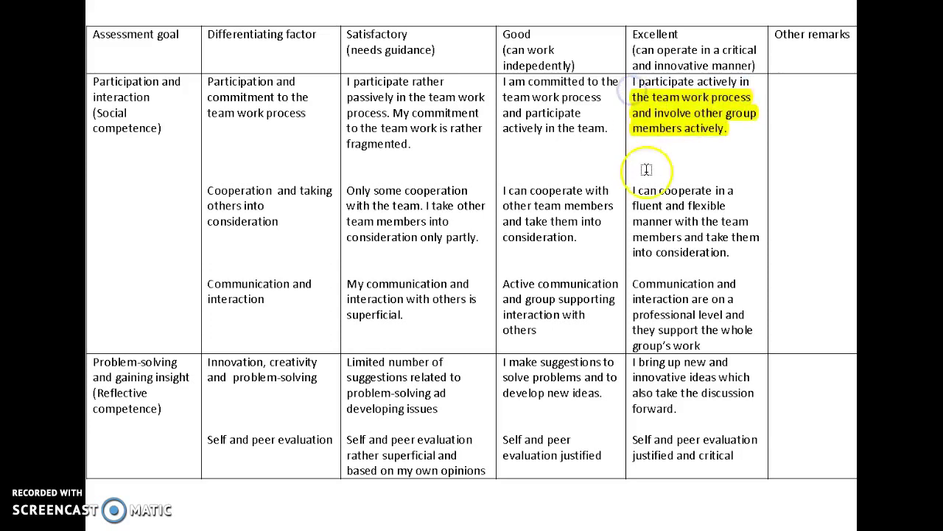
pyautogui.moveTo(573, 237); pyautogui.dragTo(505, 190)
pyautogui.moveTo(405, 316); pyautogui.dragTo(349, 286)
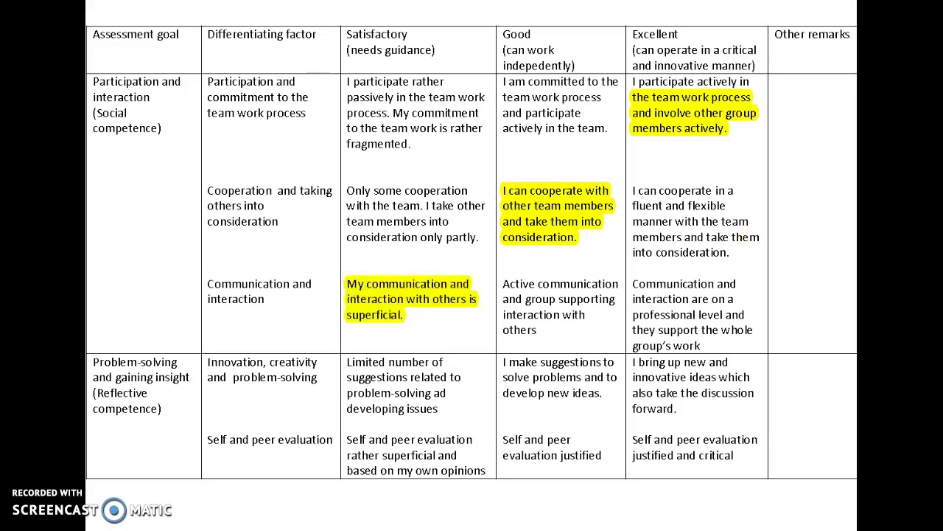
pyautogui.moveTo(604, 393); pyautogui.dragTo(506, 364)
pyautogui.moveTo(603, 457); pyautogui.dragTo(500, 440)
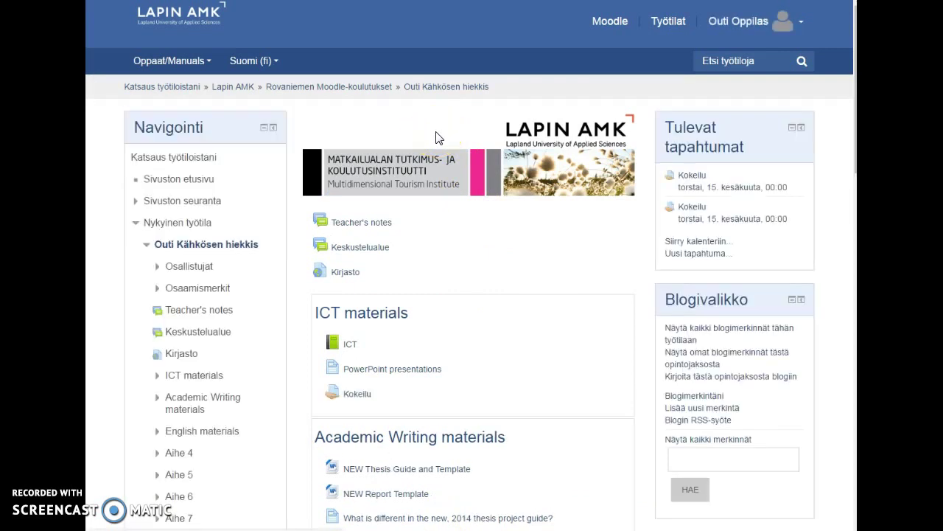
# Step: Open the Kokeilu assignment in the student's course view, look over its rubric and start adding a submission
pyautogui.click(357, 395)
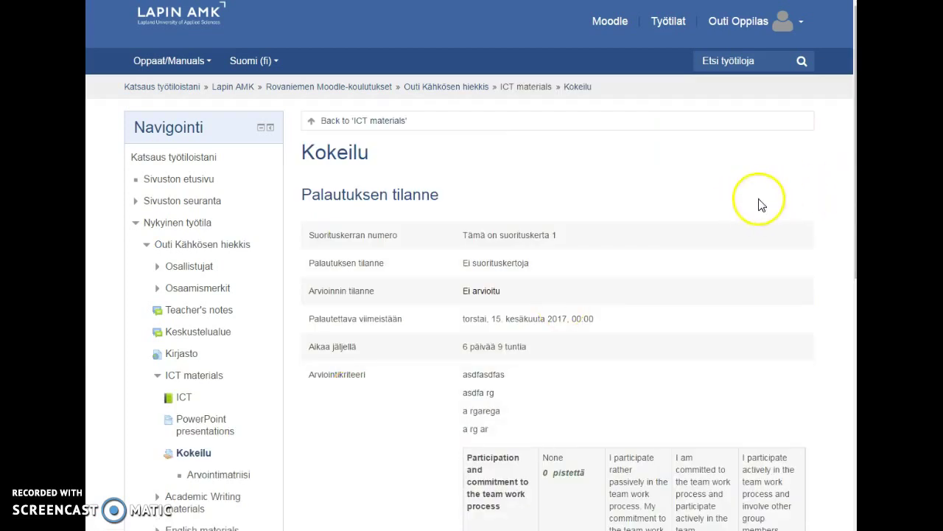
pyautogui.moveTo(855, 256); pyautogui.dragTo(852, 414)
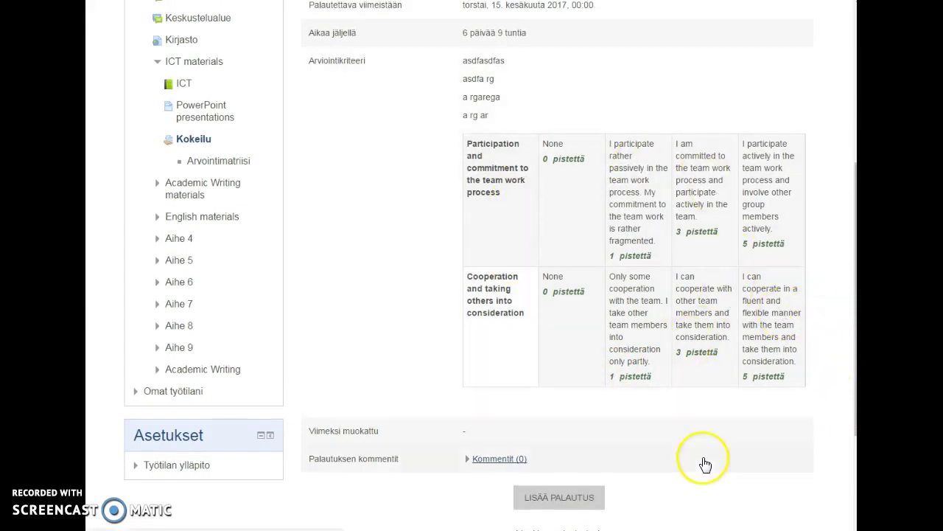
pyautogui.click(549, 499)
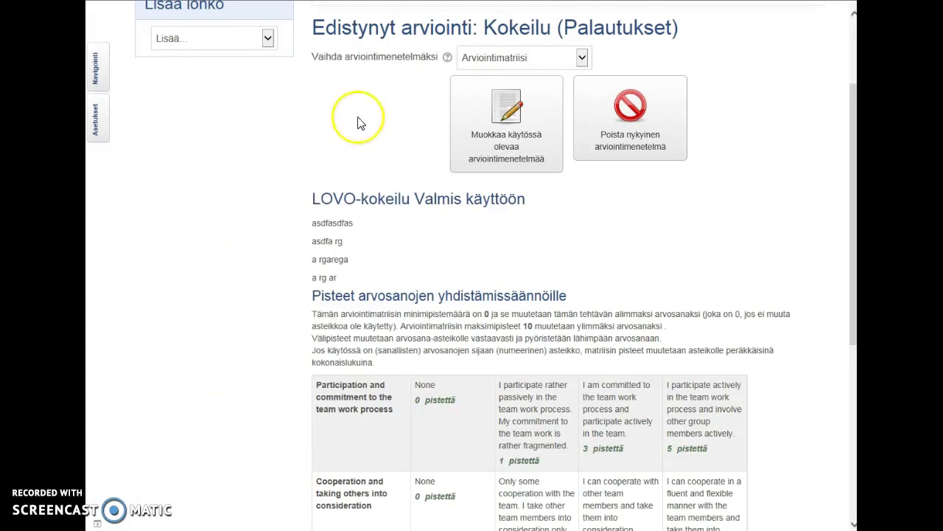
# Step: Open the Kokeilu assignment from the teacher's course page, show all its submissions and open the student's submission for grading
pyautogui.click(853, 46)
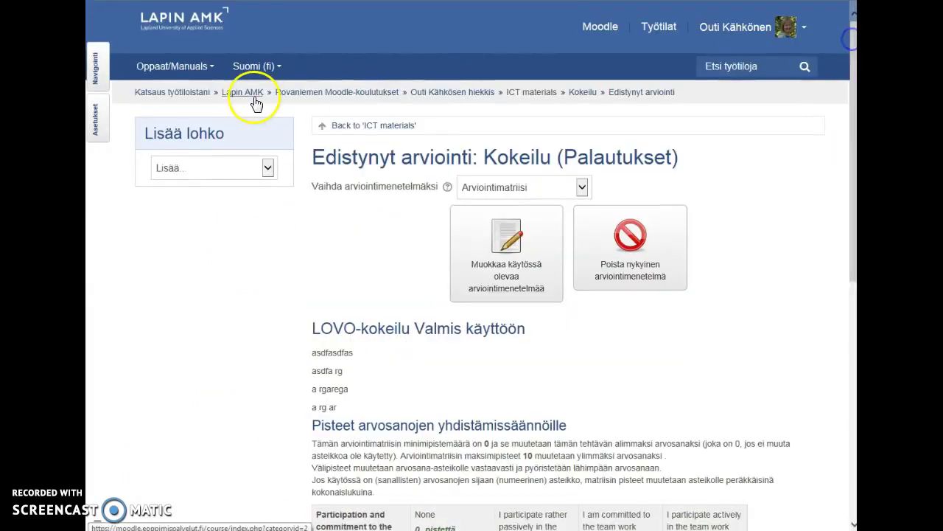
pyautogui.click(447, 97)
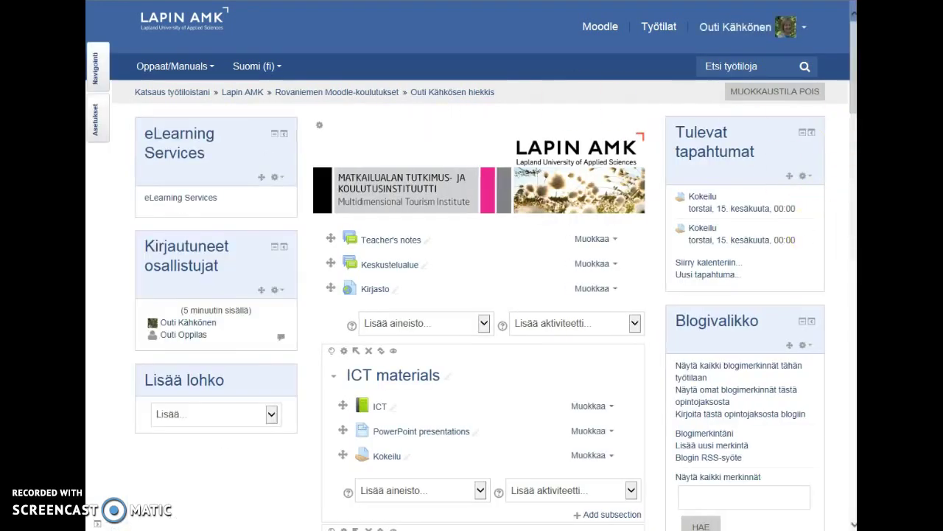
pyautogui.scroll(-4, 835, 140)
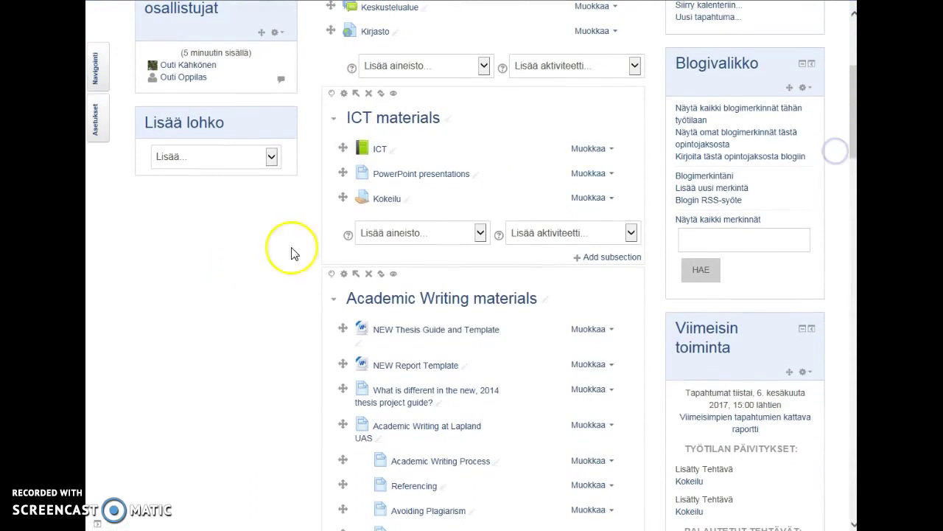
pyautogui.click(384, 200)
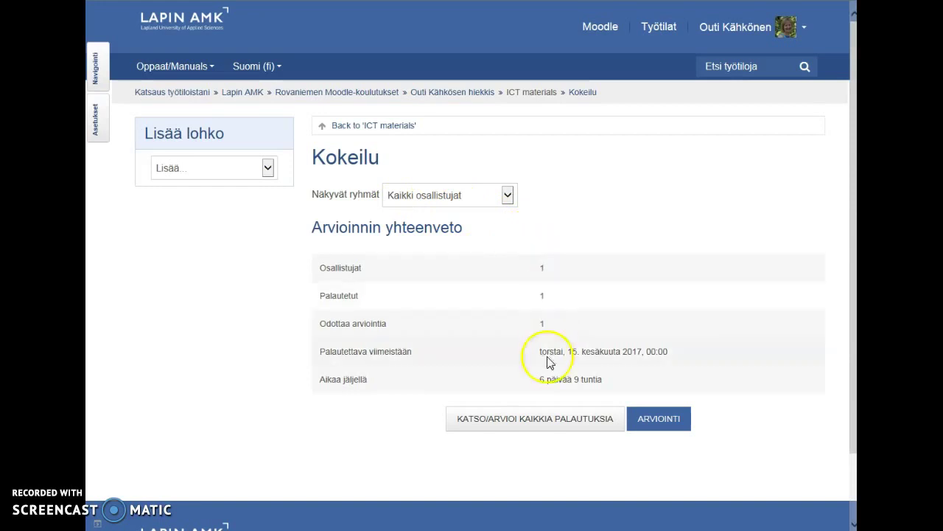
pyautogui.click(557, 420)
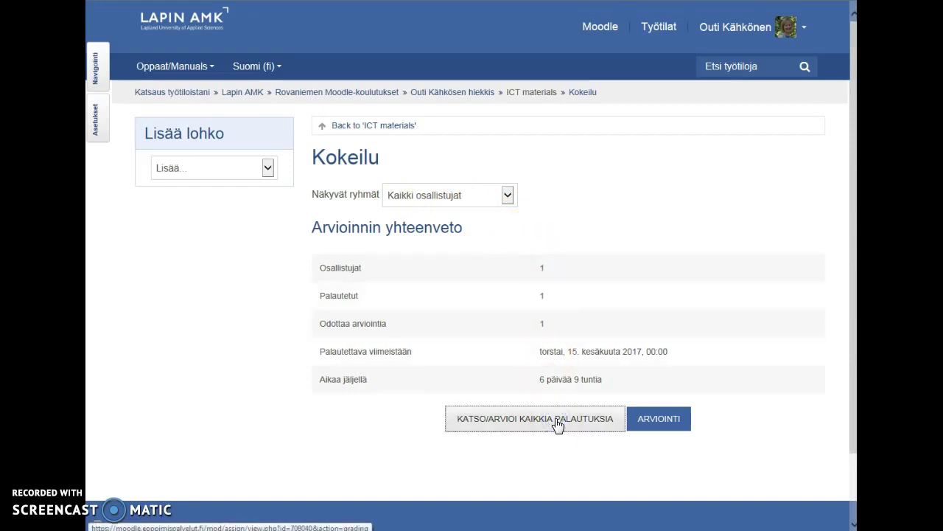
pyautogui.click(470, 364)
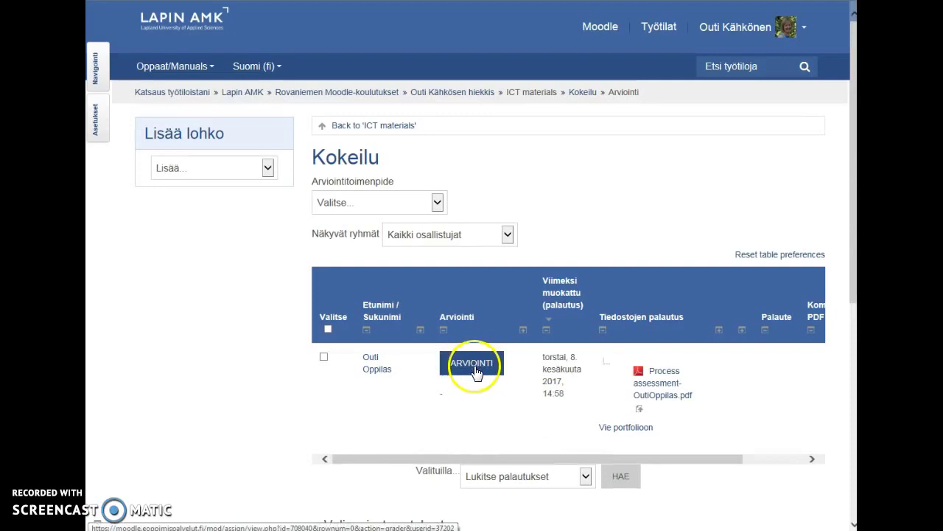
pyautogui.click(467, 364)
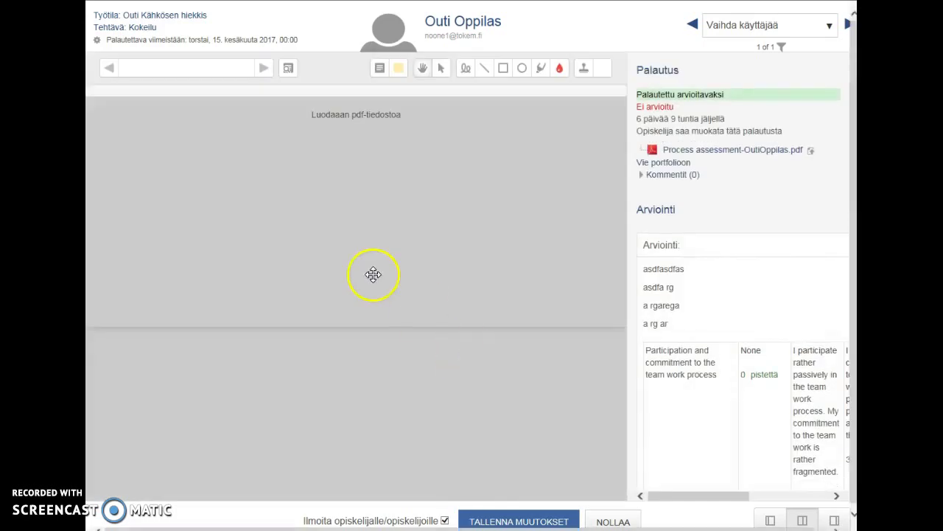
# Step: Display the submitted process assessment PDF and save the grading changes for the student's submission
pyautogui.moveTo(373, 273); pyautogui.dragTo(284, 133)
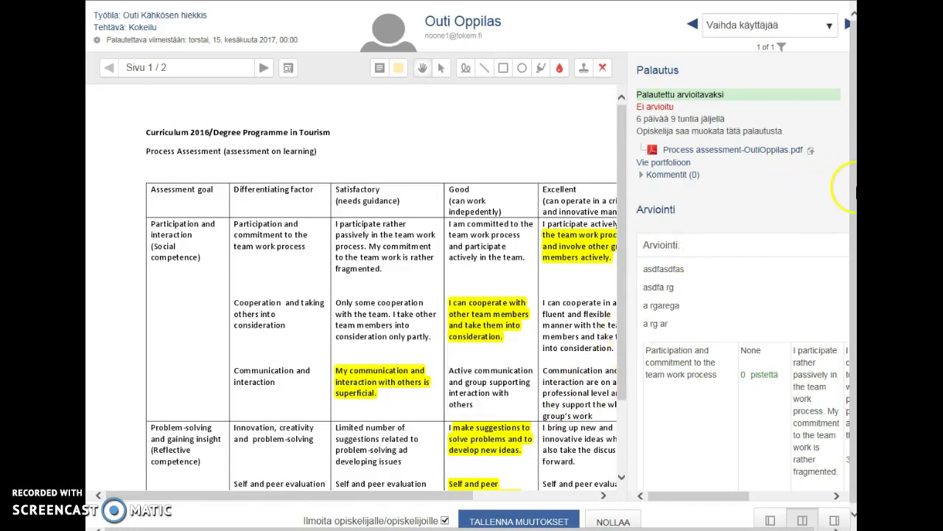
pyautogui.click(518, 521)
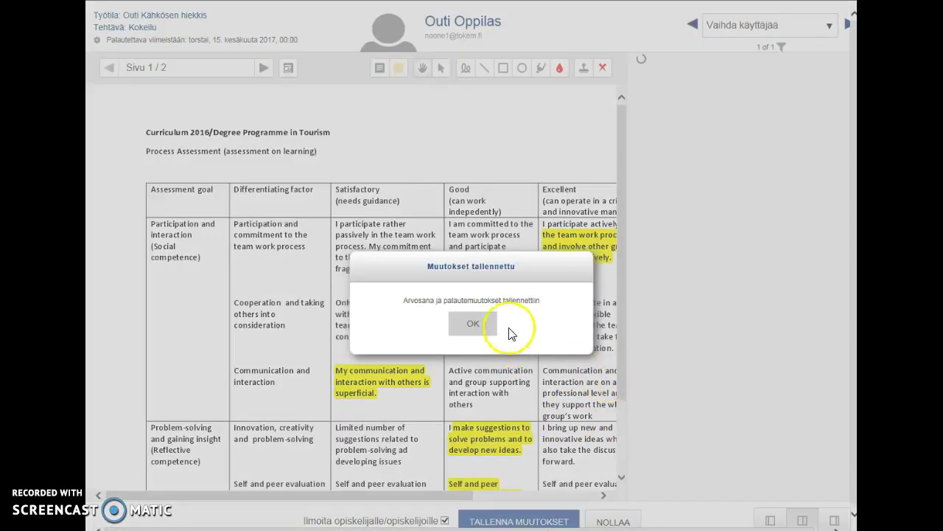
pyautogui.click(474, 328)
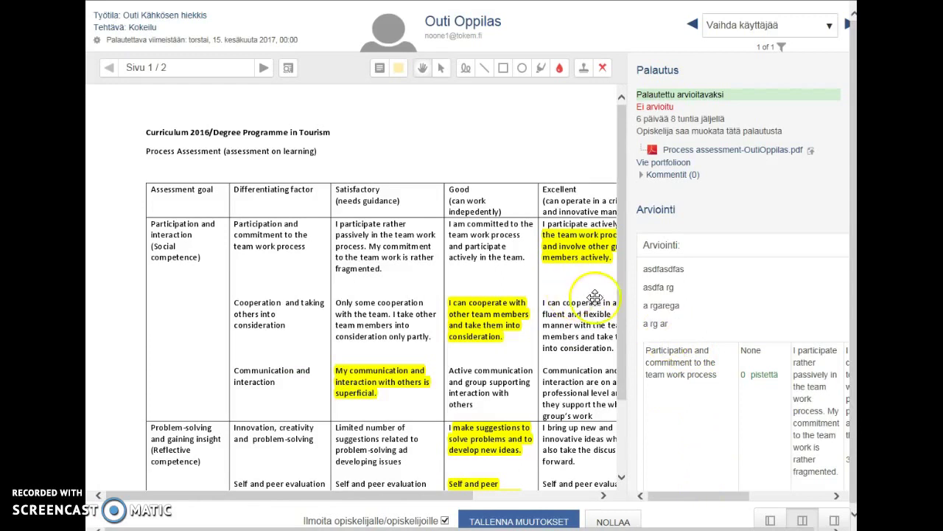
# Step: For the participation and commitment criterion, select the 3-point level and add the placeholder comment "asdölkfa ökölknga örng aörngar"
pyautogui.scroll(-1, 621, 310)
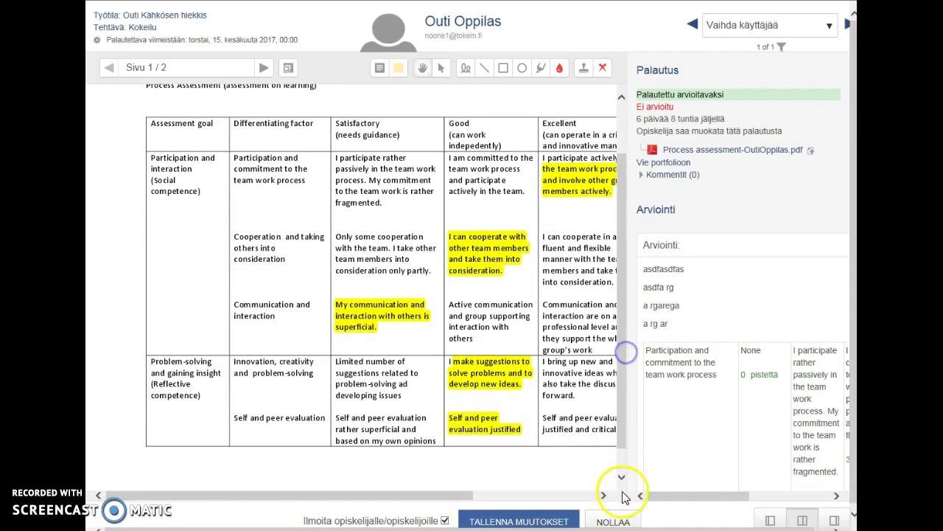
pyautogui.moveTo(666, 499); pyautogui.dragTo(741, 498)
pyautogui.click(706, 435)
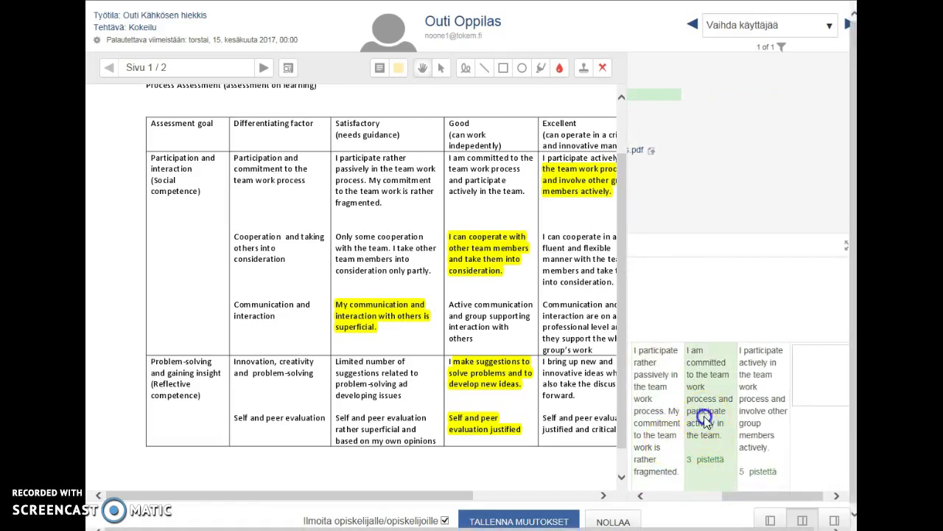
pyautogui.click(809, 378)
pyautogui.write('asdölkfa ök')
pyautogui.click(822, 376)
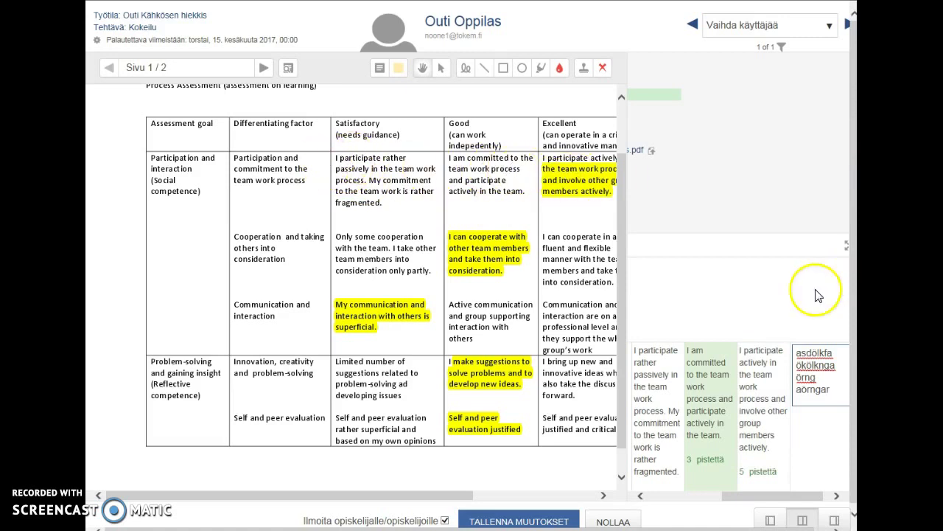
# Step: Change the participation and commitment criterion to the 5-point level, "I participate actively in the team work process and involve other group members actively."
pyautogui.click(811, 496)
pyautogui.moveTo(811, 496)
pyautogui.mouseDown()
pyautogui.moveTo(774, 499)
pyautogui.moveTo(815, 499)
pyautogui.mouseUp()
pyautogui.click(752, 423)
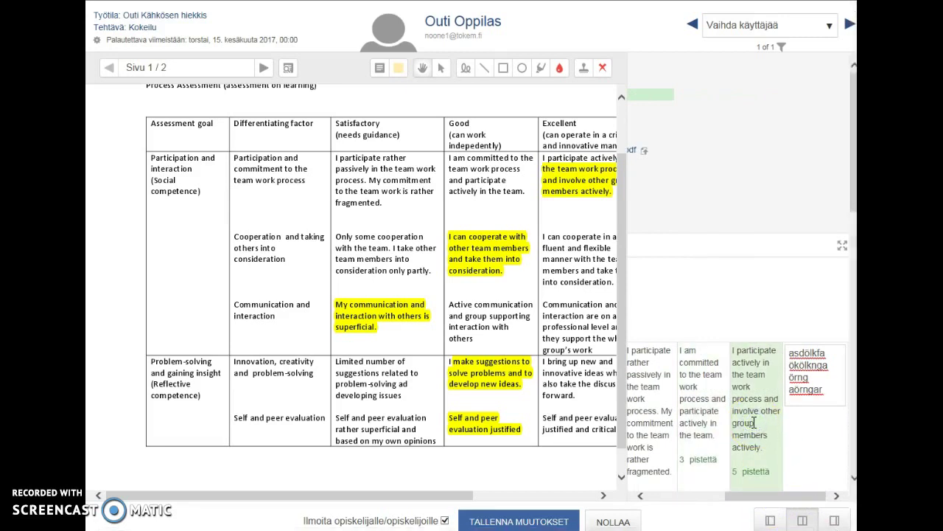
pyautogui.click(836, 397)
pyautogui.click(807, 459)
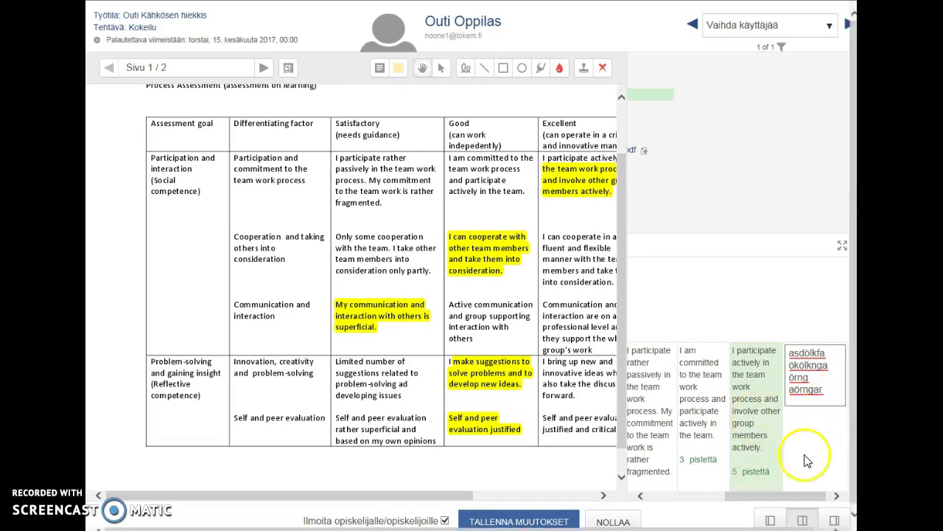
# Step: Grade the cooperation criterion with the 5-point level and enter the placeholder comment "asdfasd"
pyautogui.moveTo(791, 499); pyautogui.dragTo(692, 486)
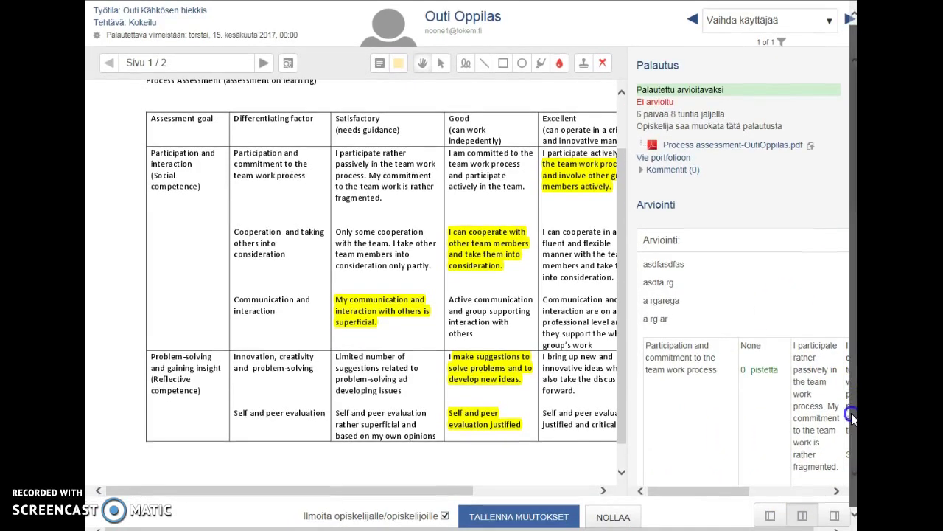
pyautogui.moveTo(731, 495); pyautogui.dragTo(824, 500)
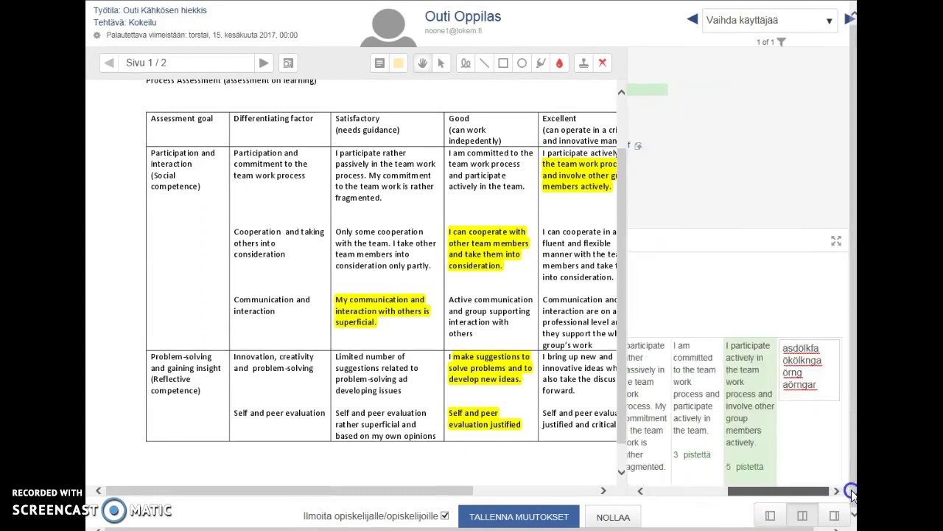
pyautogui.click(821, 456)
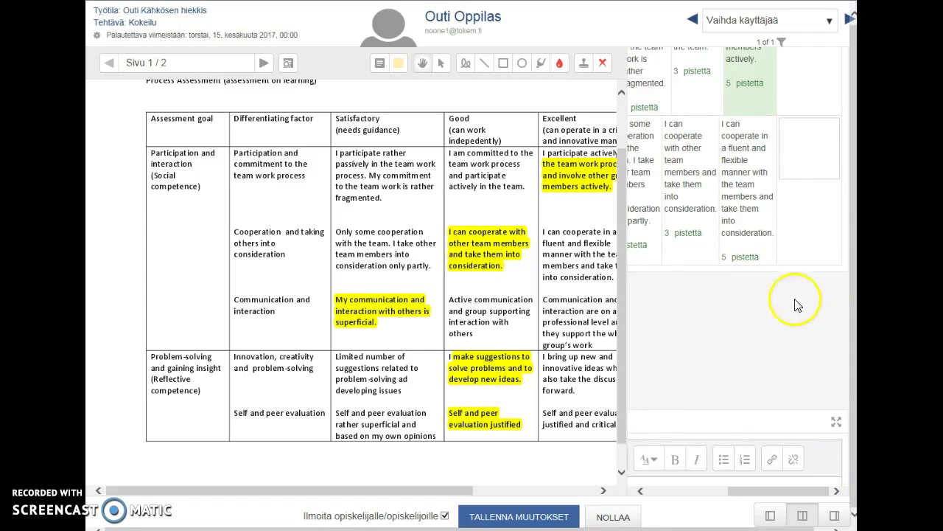
pyautogui.click(770, 221)
pyautogui.click(812, 163)
pyautogui.write('asdfasd')
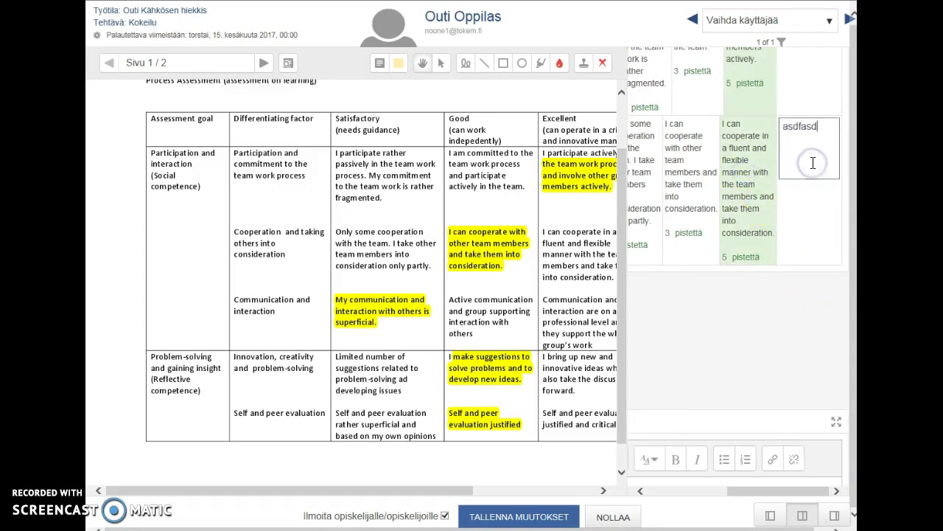